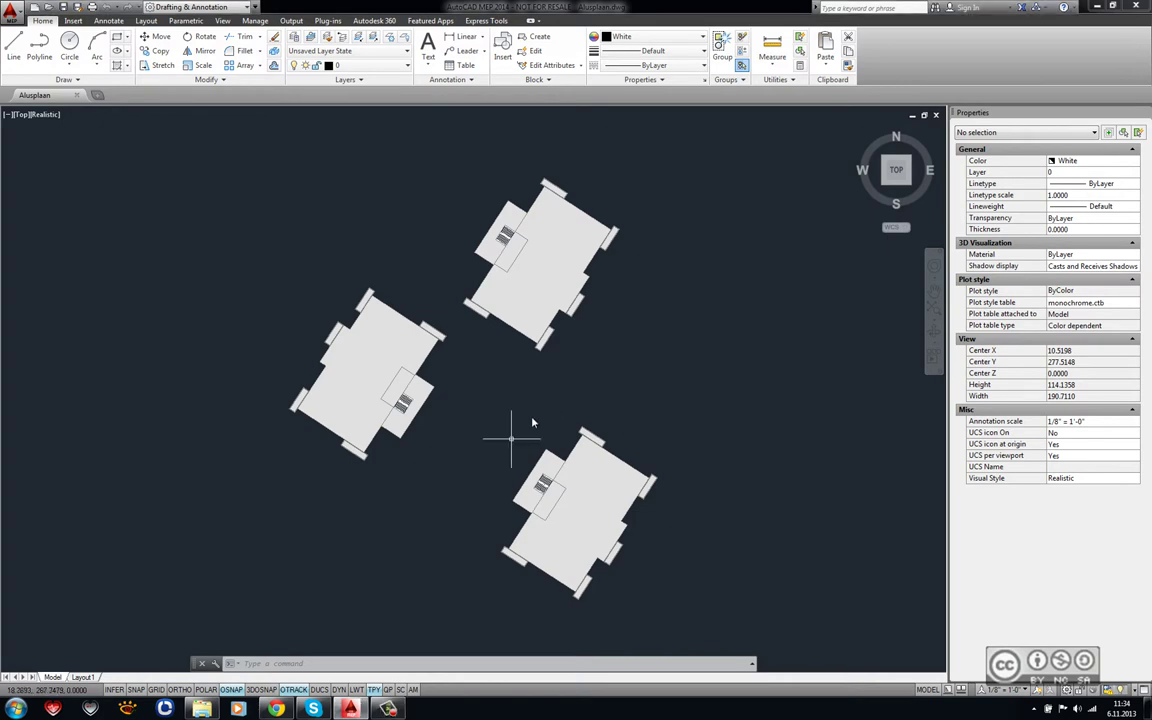
Step: Orbit the three buildings into a 3D view, then return to the top-down plan view
{"action": "middle_click_drag", "start_coordinate": [532, 391], "coordinate": [458, 322], "text": "shift"}
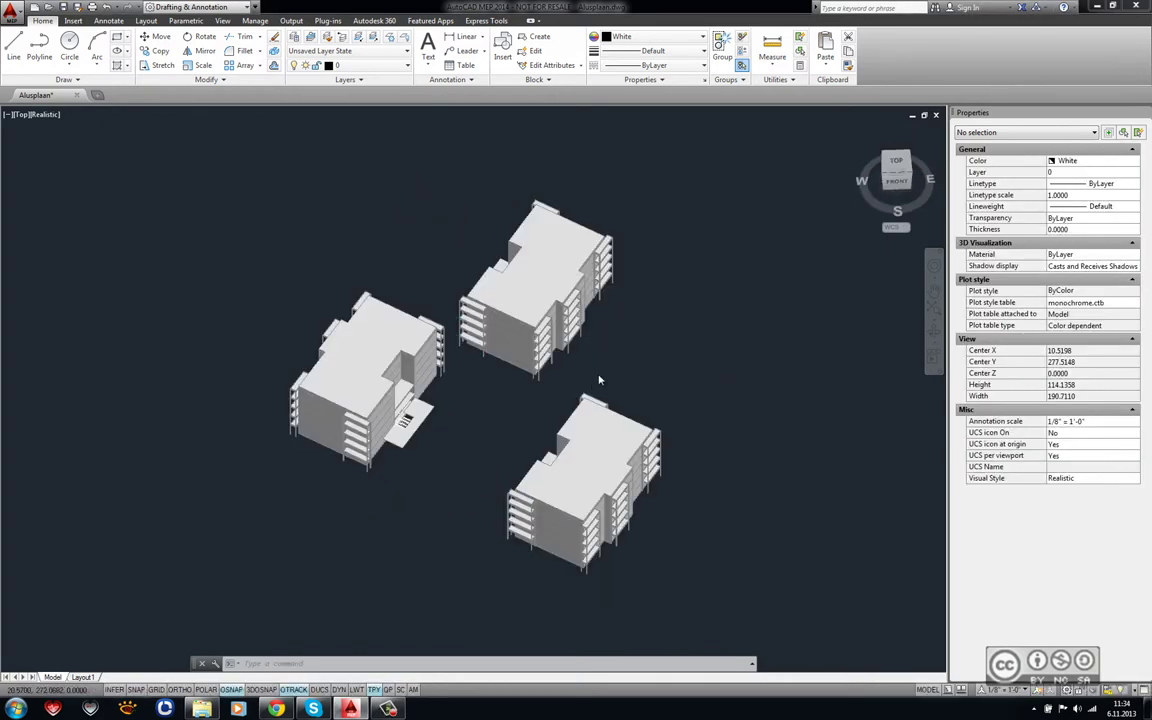
{"action": "mouse_move", "coordinate": [597, 380]}
{"action": "middle_mouse_down"}
{"action": "mouse_move", "coordinate": [505, 400]}
{"action": "mouse_move", "coordinate": [522, 383]}
{"action": "middle_mouse_up"}
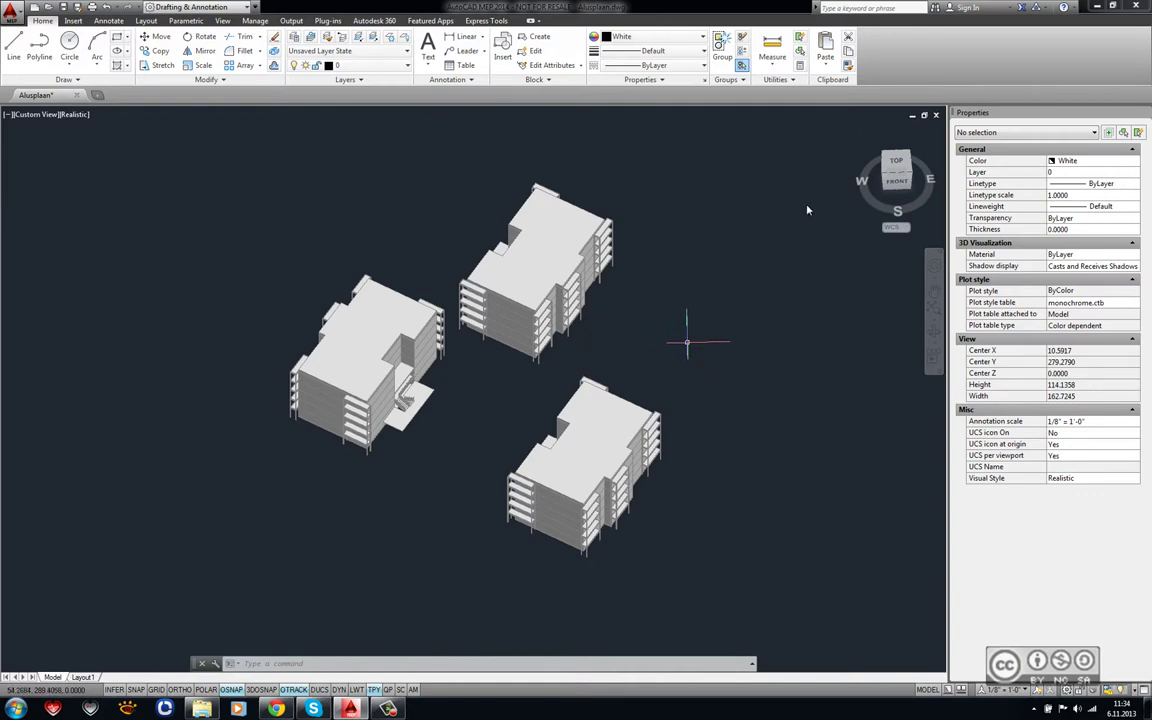
{"action": "left_click", "coordinate": [896, 163]}
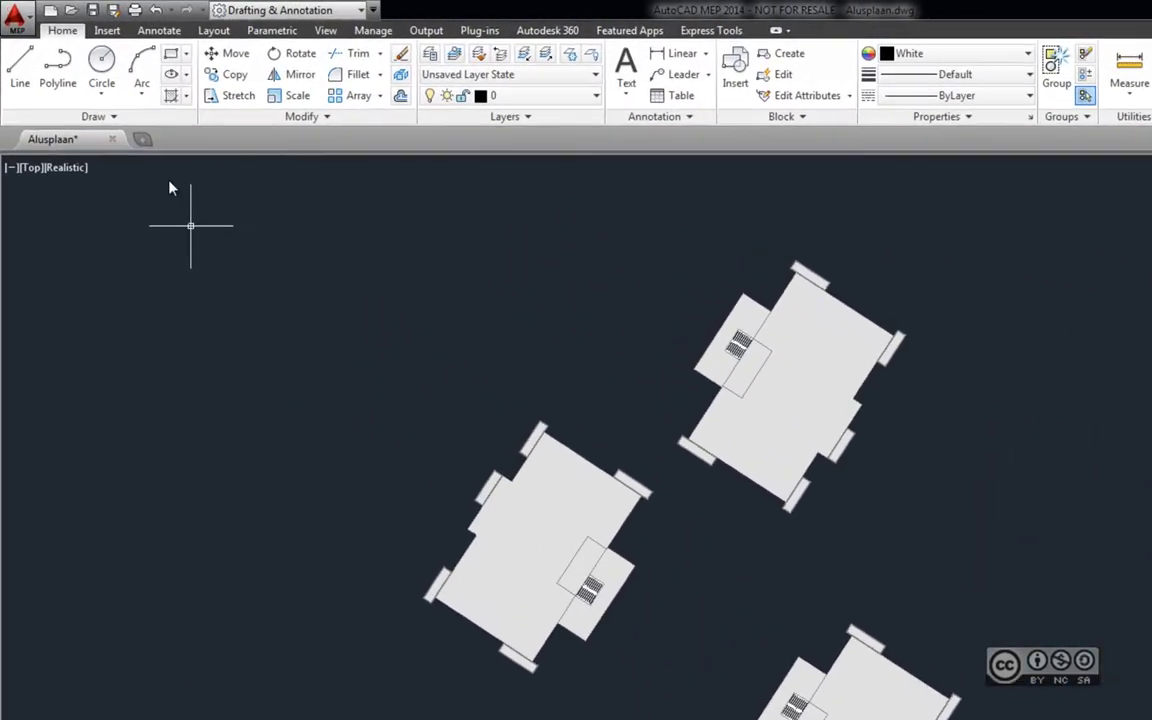
Step: Show the Insert tools and look through the Set Location options without choosing one
{"action": "left_click", "coordinate": [126, 38]}
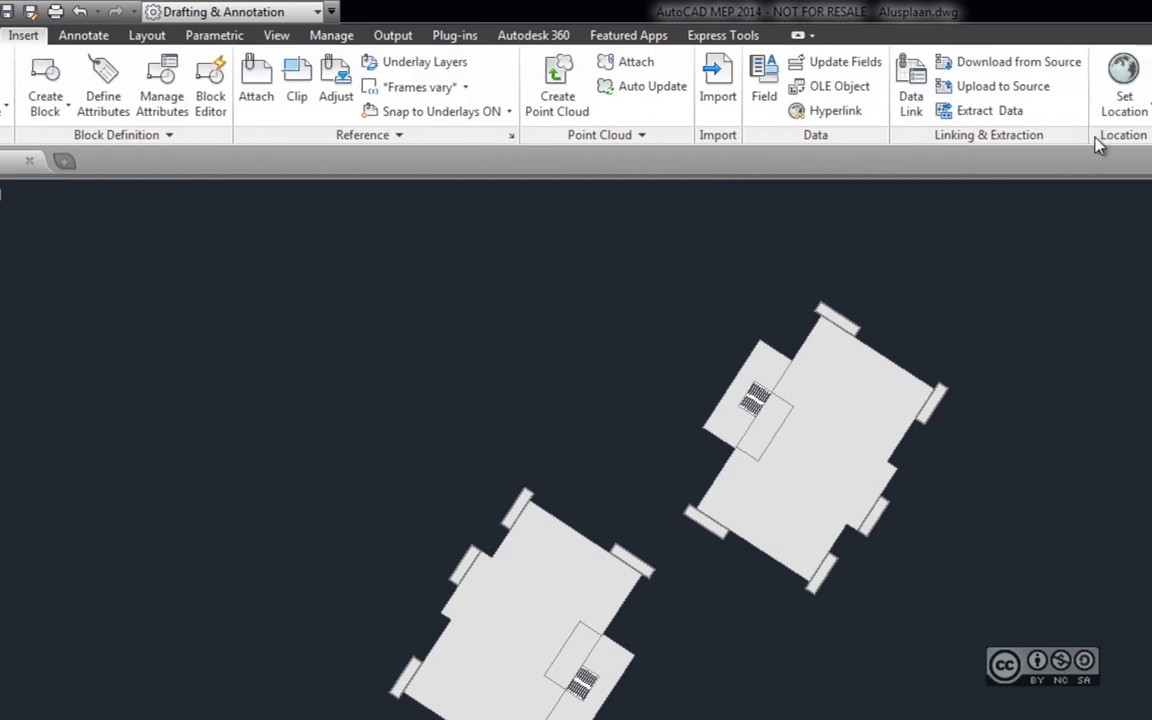
{"action": "left_click", "coordinate": [1003, 108]}
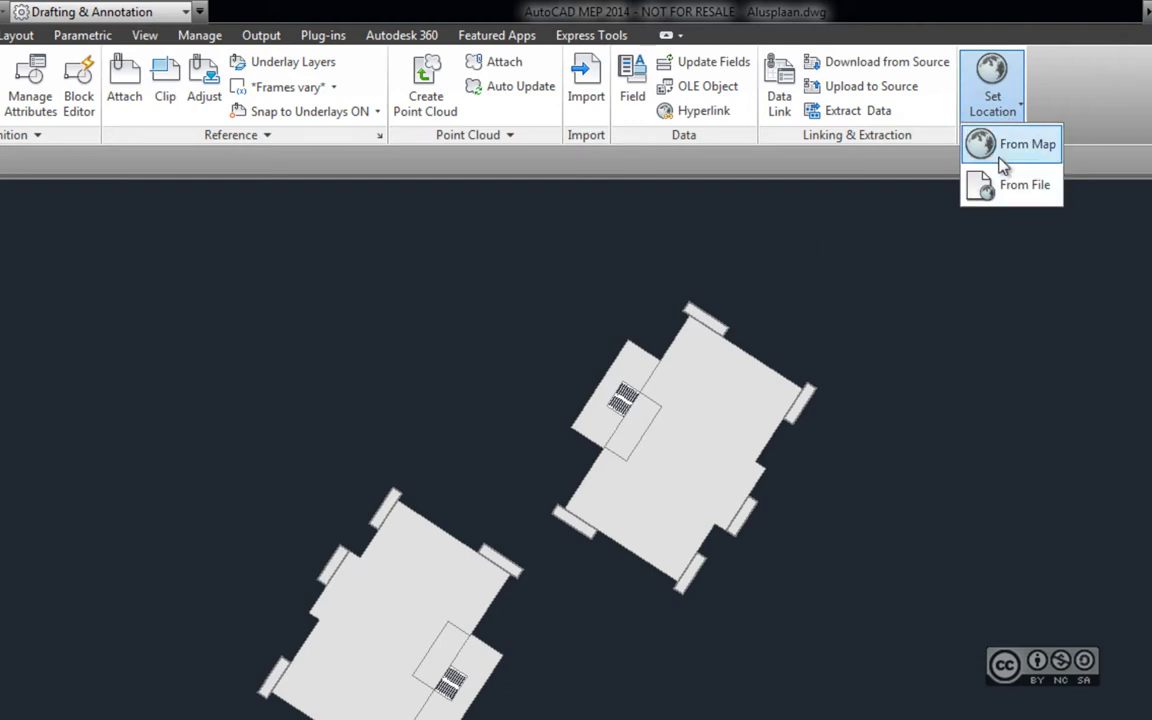
{"action": "left_click", "coordinate": [1003, 152]}
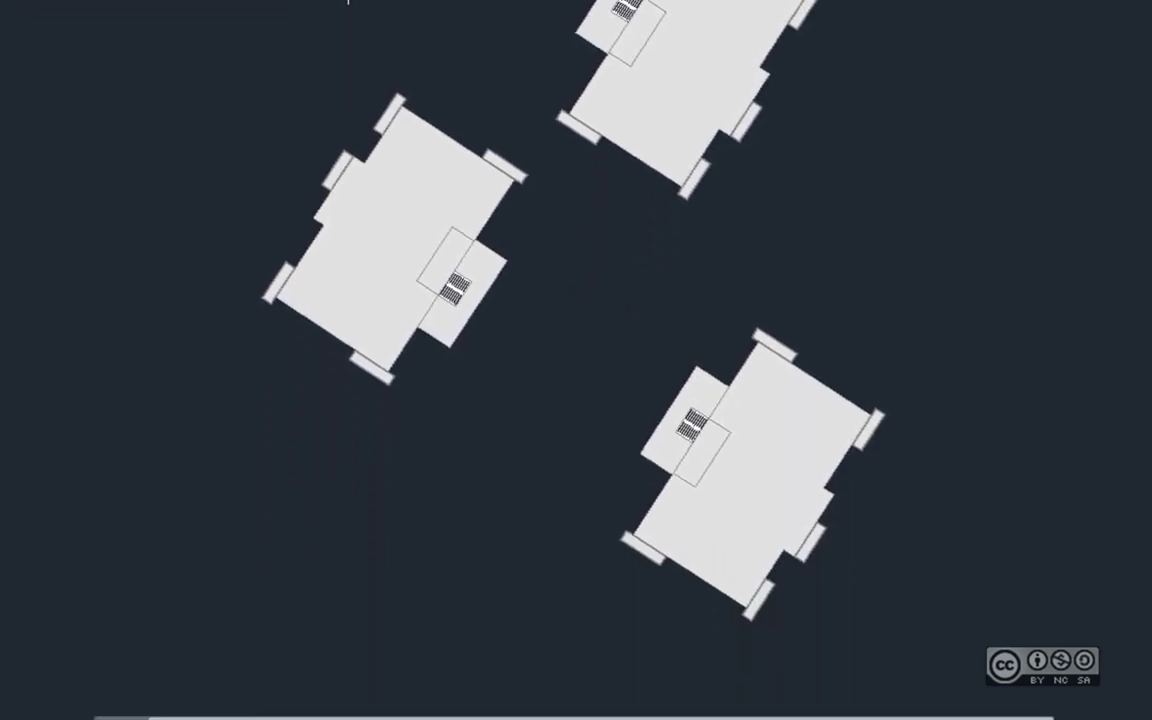
Step: Run the GEO command and choose Map as the location source
{"action": "type", "text": "geo"}
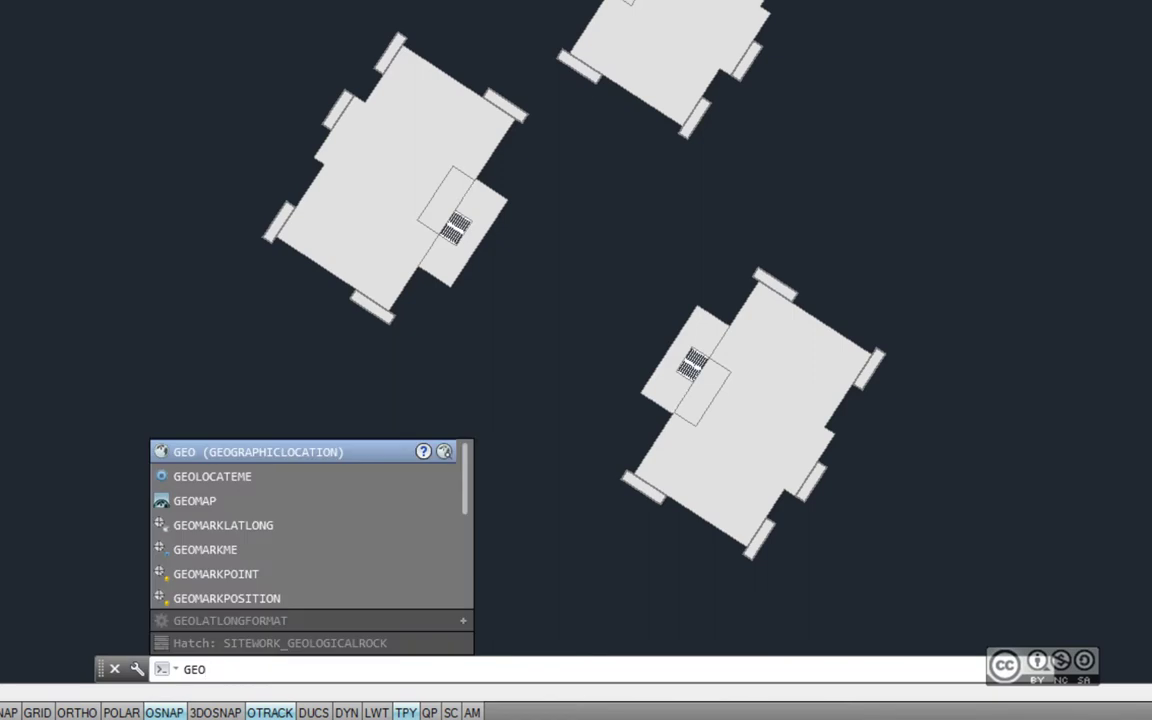
{"action": "key", "text": "Return"}
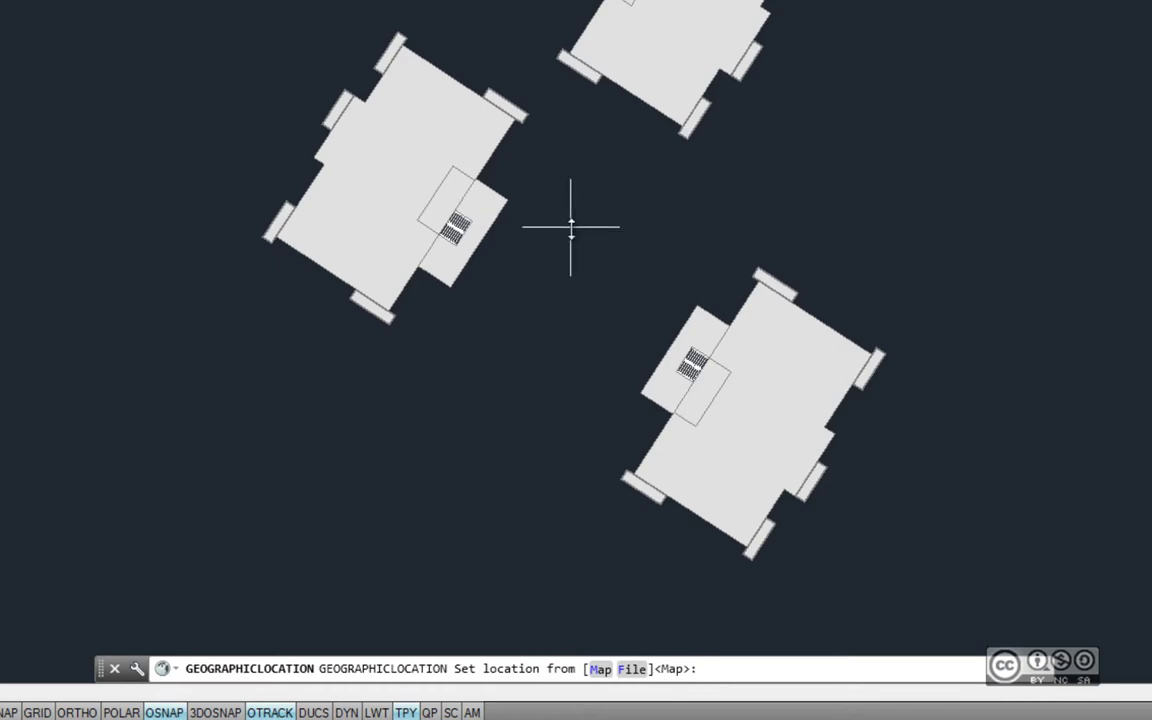
{"action": "right_click", "coordinate": [565, 195]}
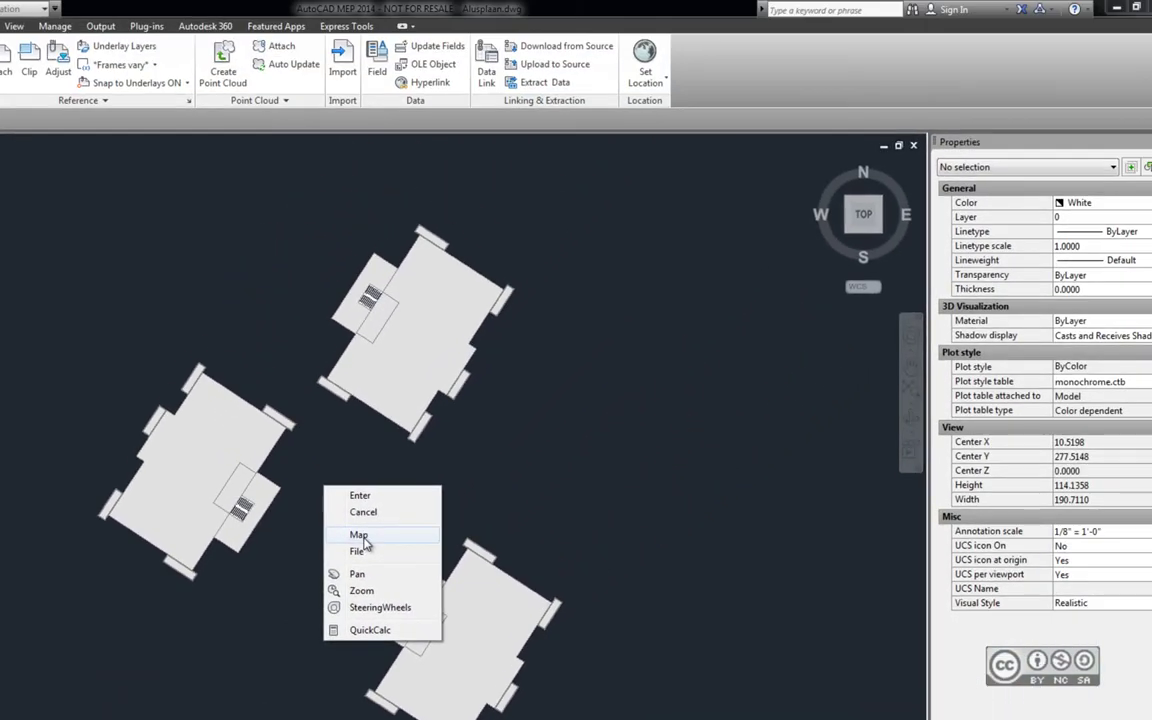
{"action": "left_click", "coordinate": [359, 535]}
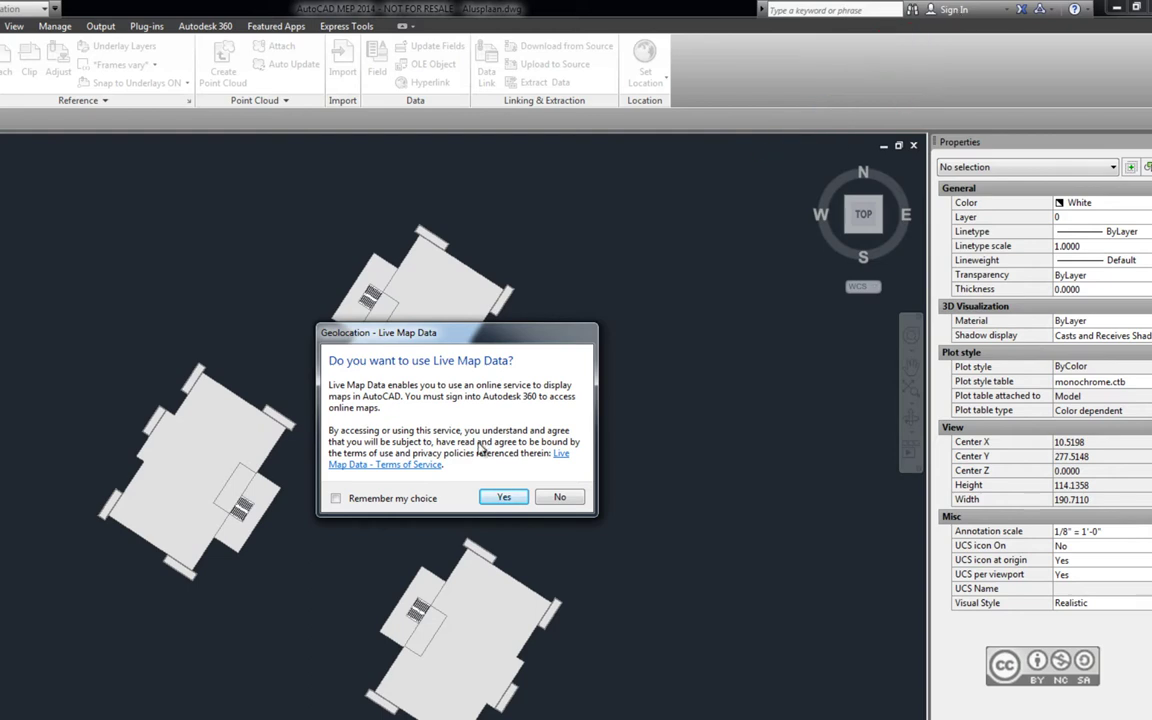
Step: Accept Live Map Data and sign in with the Autodesk ID and account password
{"action": "left_click", "coordinate": [495, 498]}
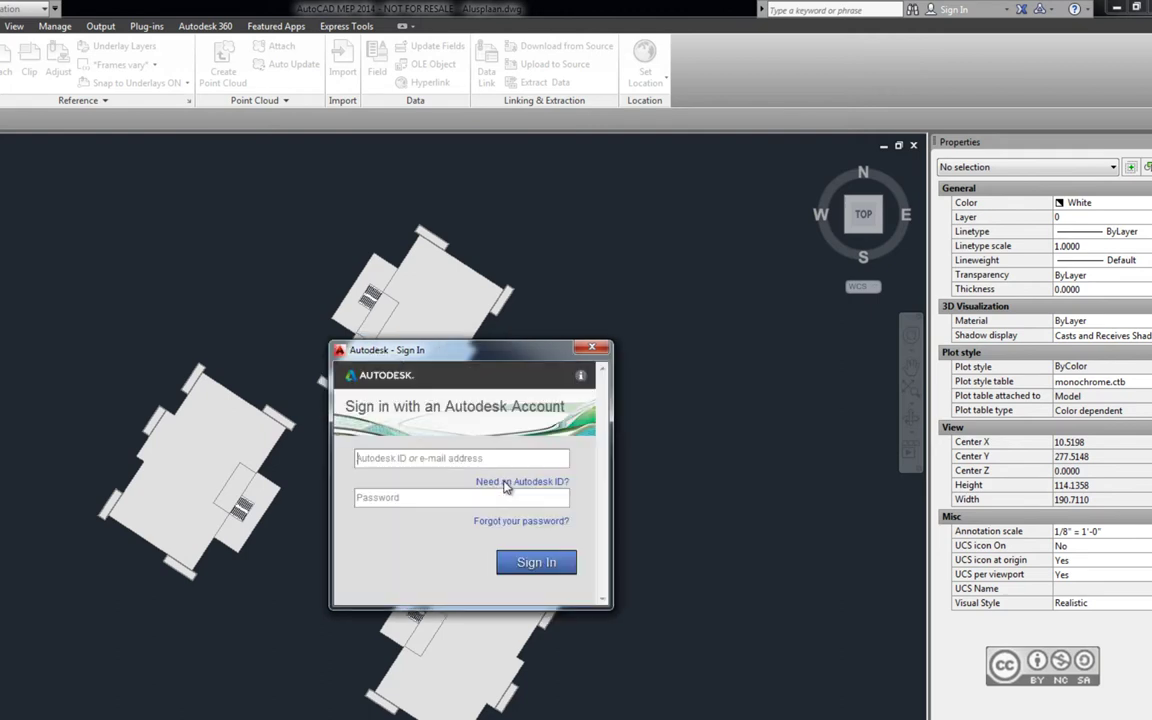
{"action": "type", "text": "raidop"}
{"action": "key", "text": "Tab"}
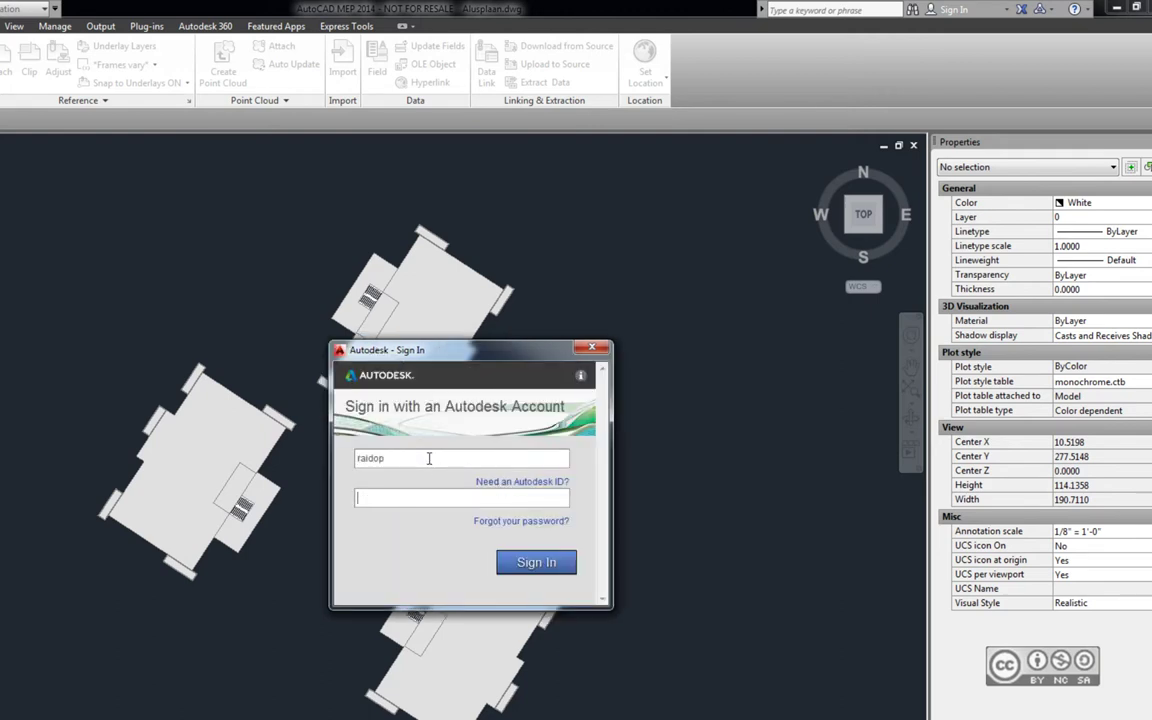
{"action": "type", "text": "*"}
{"action": "type", "text": "*******"}
{"action": "key", "text": "Return"}
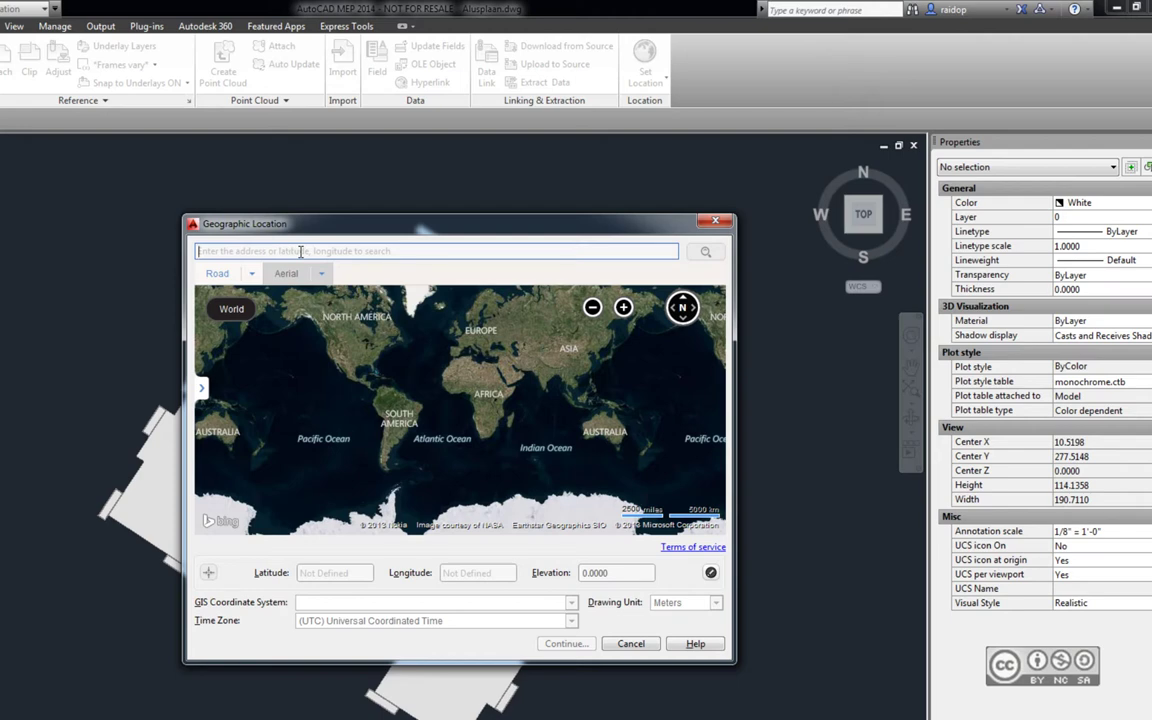
{"action": "type", "text": "Põhja"}
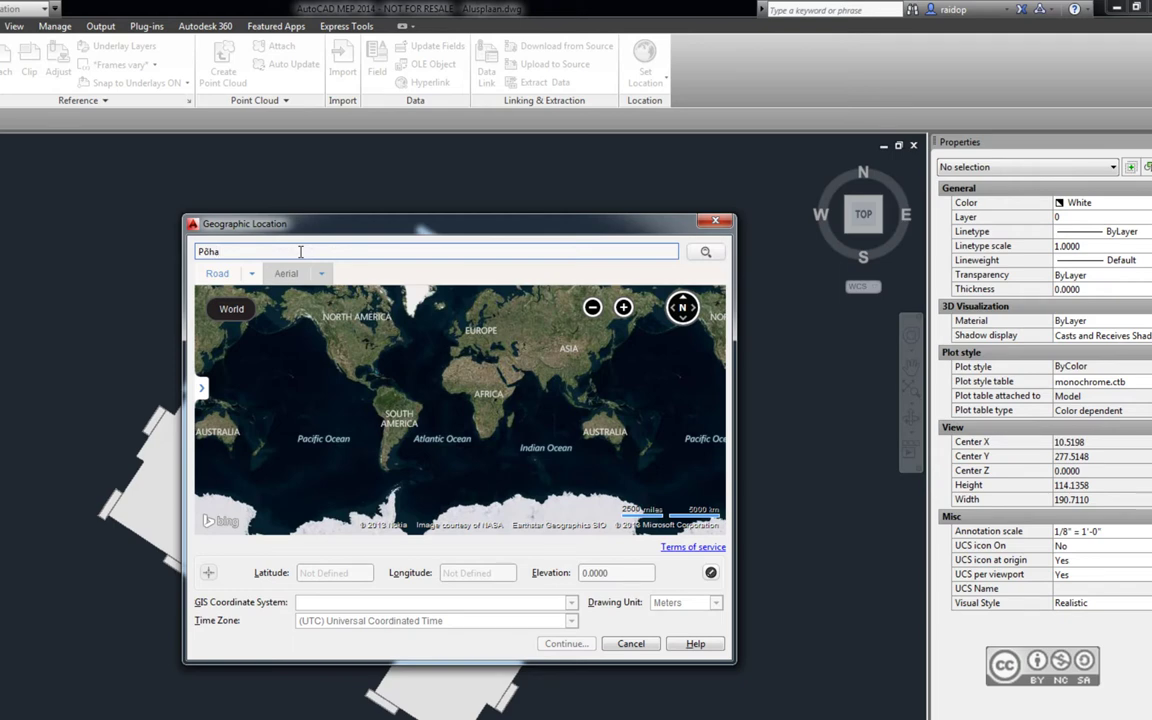
{"action": "type", "text": " ("}
{"action": "type", "text": "A keila"}
{"action": "key", "text": "Return"}
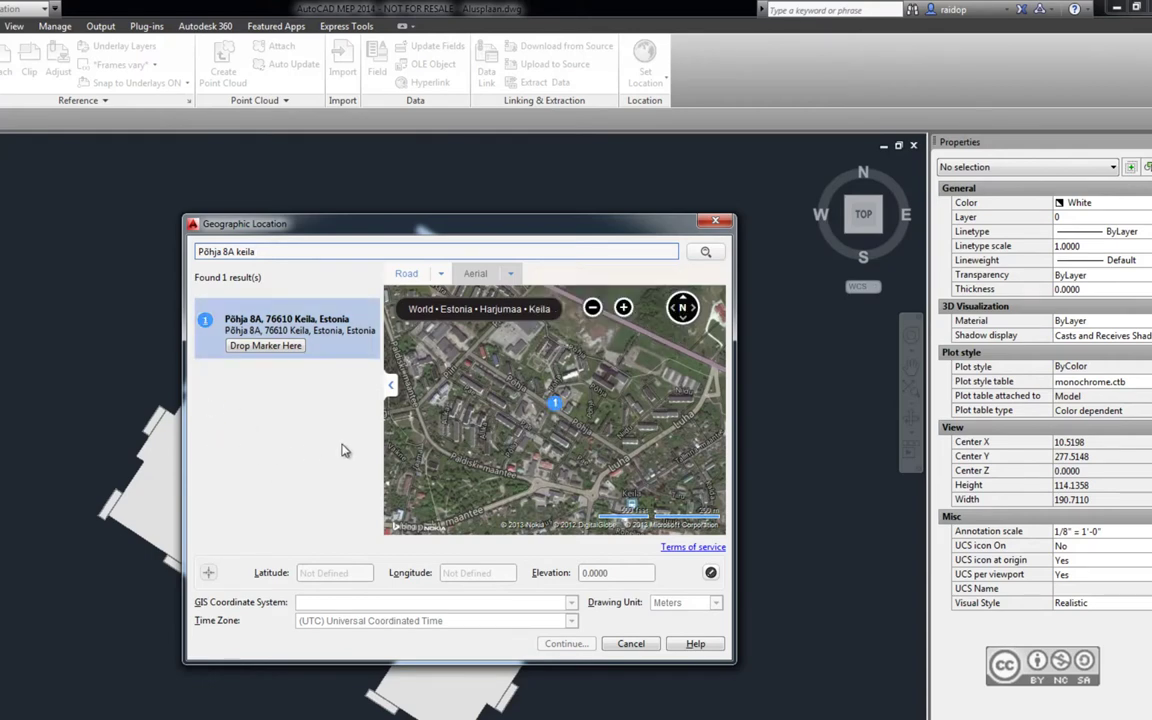
{"action": "left_click", "coordinate": [622, 309]}
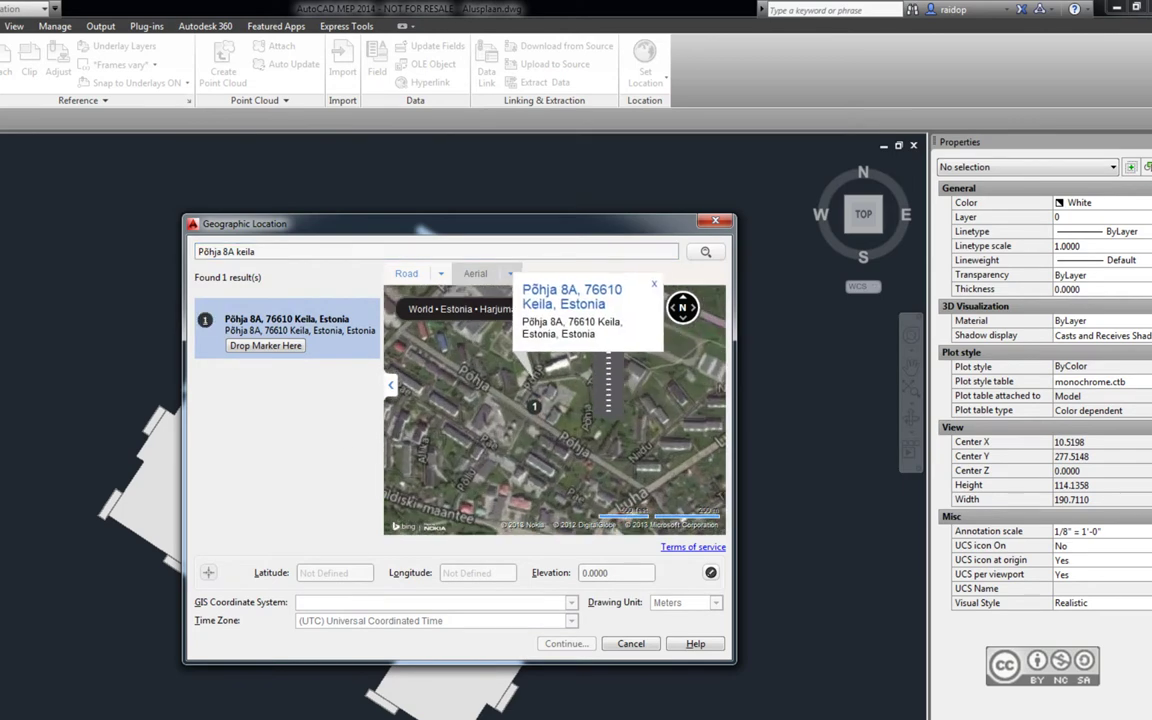
{"action": "scroll", "coordinate": [525, 408], "scroll_direction": "up", "scroll_amount": 2}
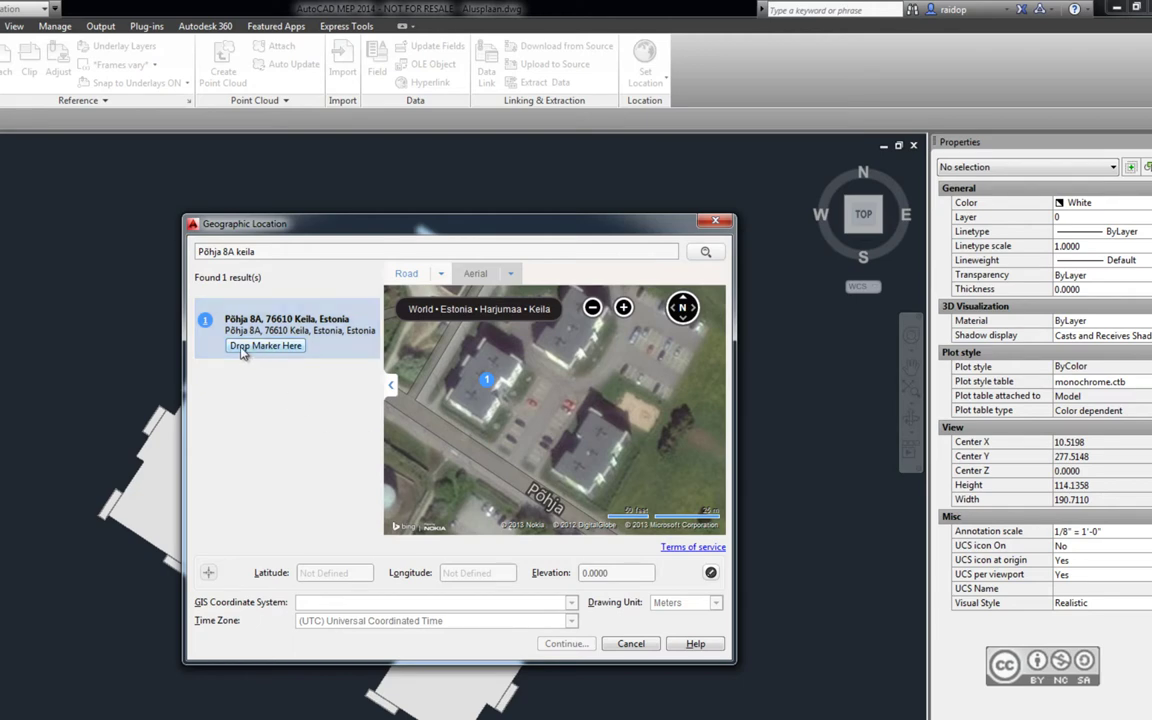
{"action": "left_click", "coordinate": [276, 350]}
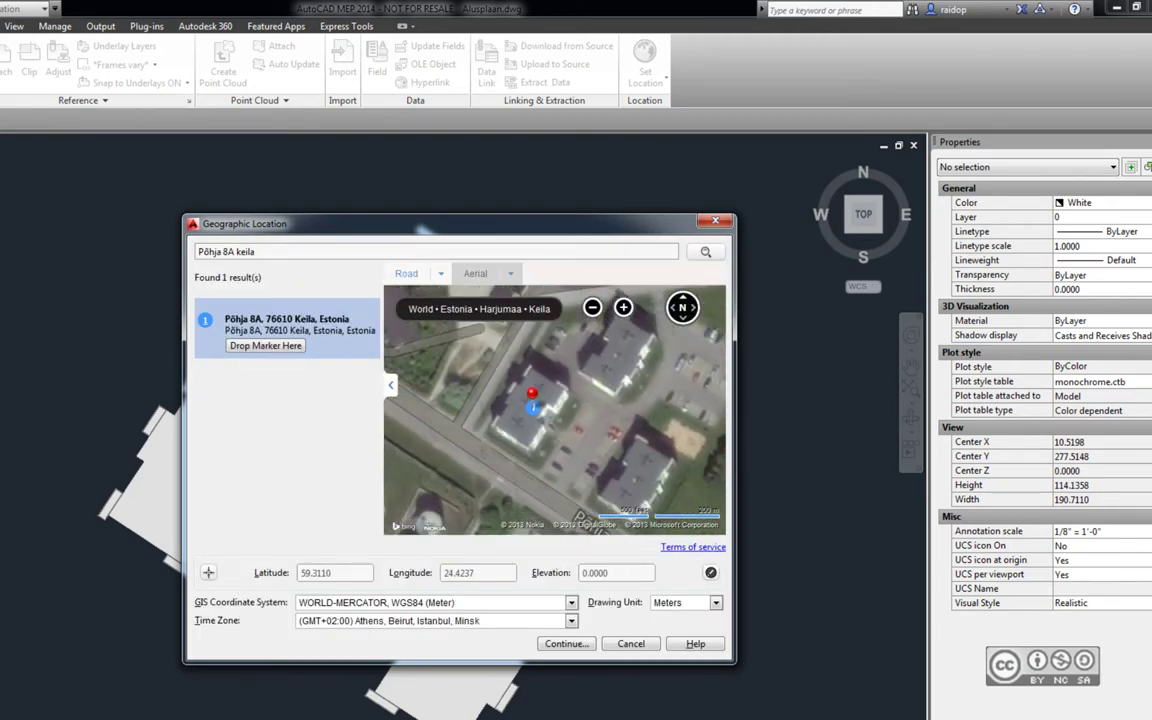
{"action": "mouse_move", "coordinate": [480, 374]}
{"action": "left_mouse_down"}
{"action": "mouse_move", "coordinate": [581, 463]}
{"action": "mouse_move", "coordinate": [581, 481]}
{"action": "left_mouse_up"}
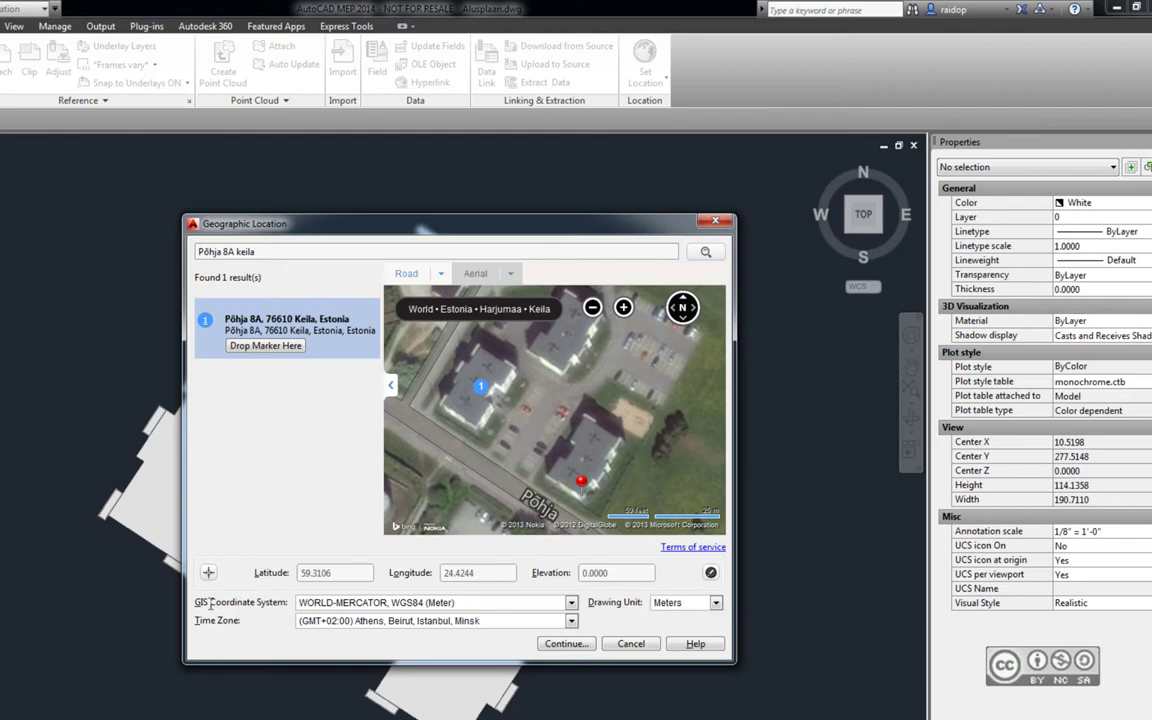
Step: Choose the EST-97 coordinate system with Meters as drawing unit, then continue to the drawing
{"action": "left_click", "coordinate": [346, 607]}
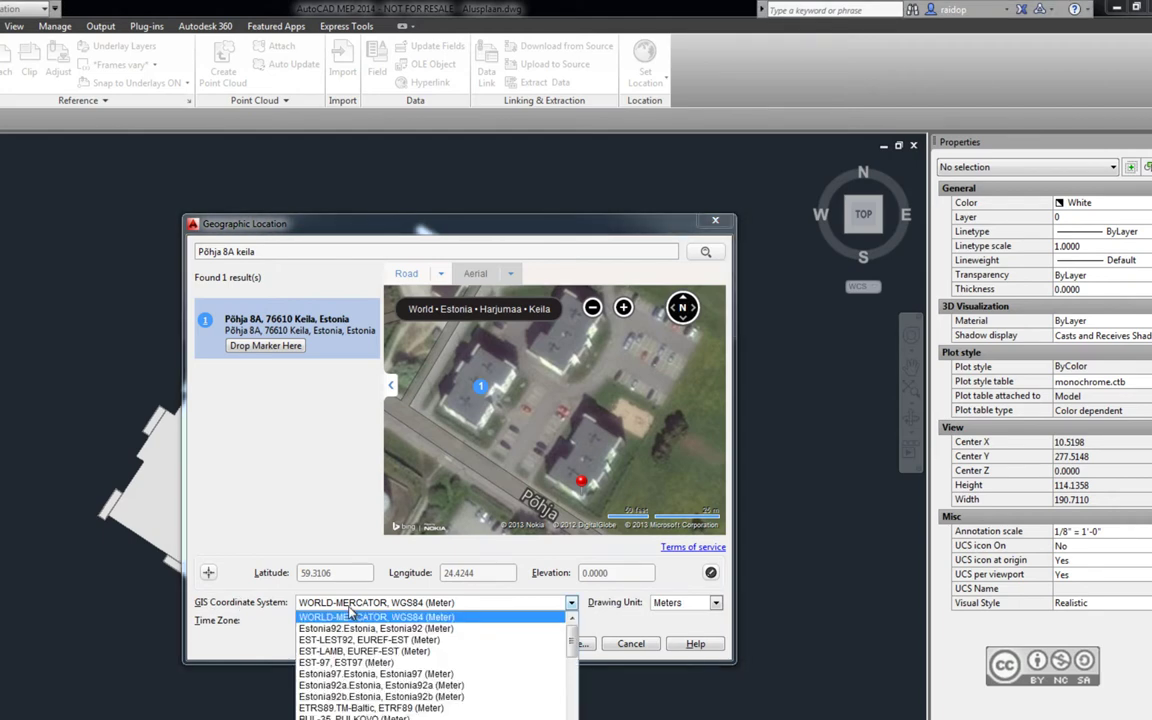
{"action": "left_click", "coordinate": [330, 664]}
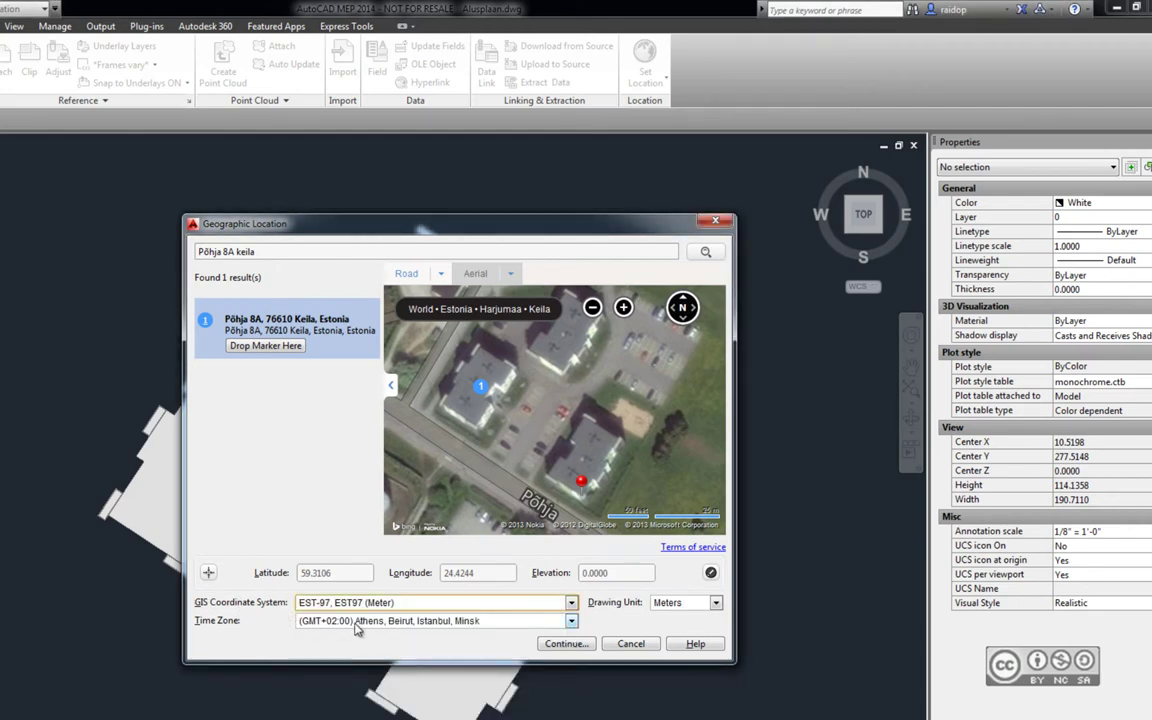
{"action": "scroll", "coordinate": [400, 625], "scroll_direction": "down", "scroll_amount": 1}
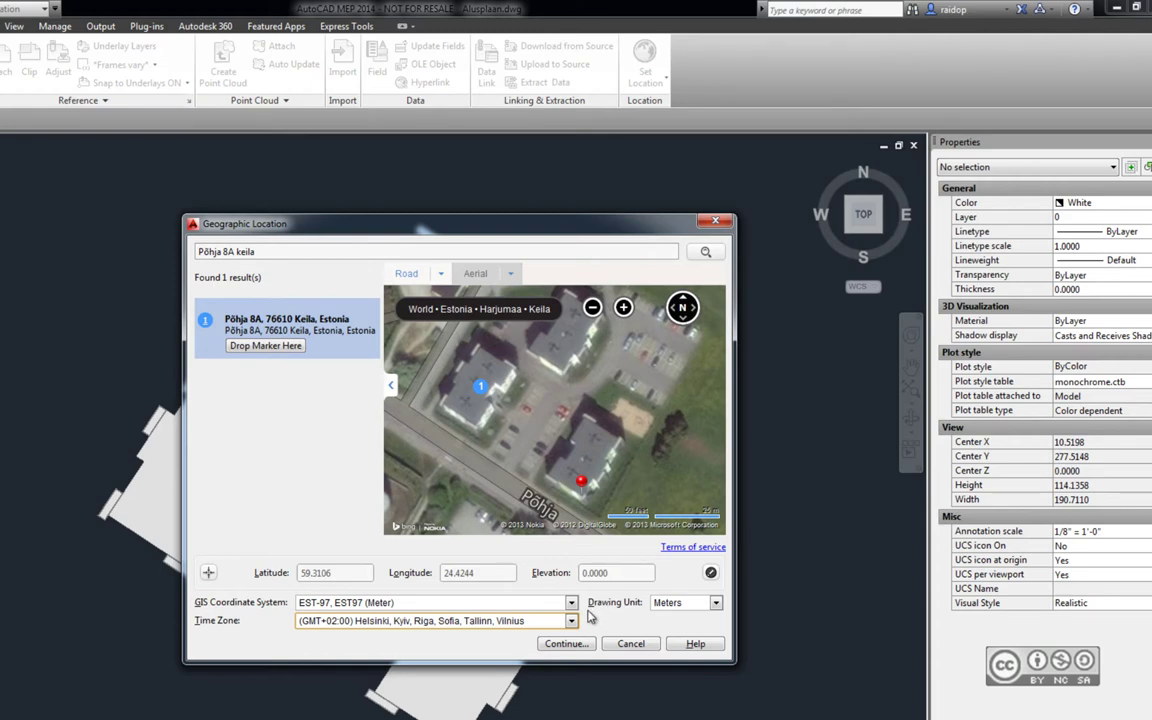
{"action": "left_click", "coordinate": [678, 608]}
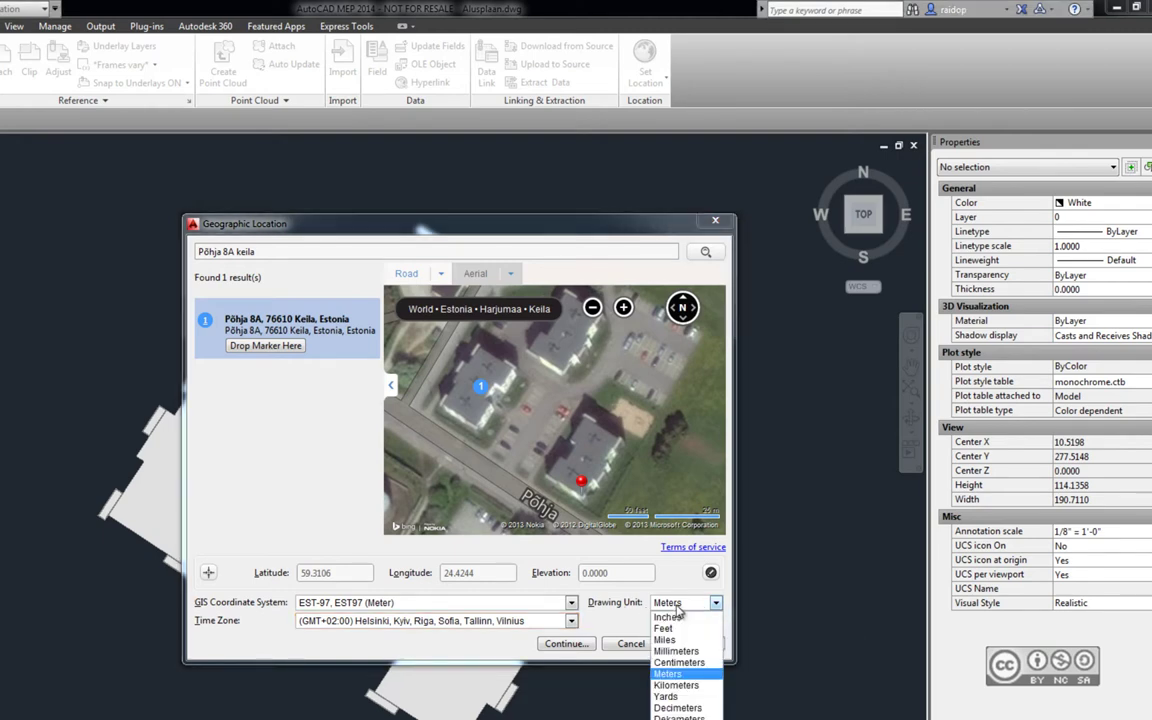
{"action": "left_click", "coordinate": [667, 674]}
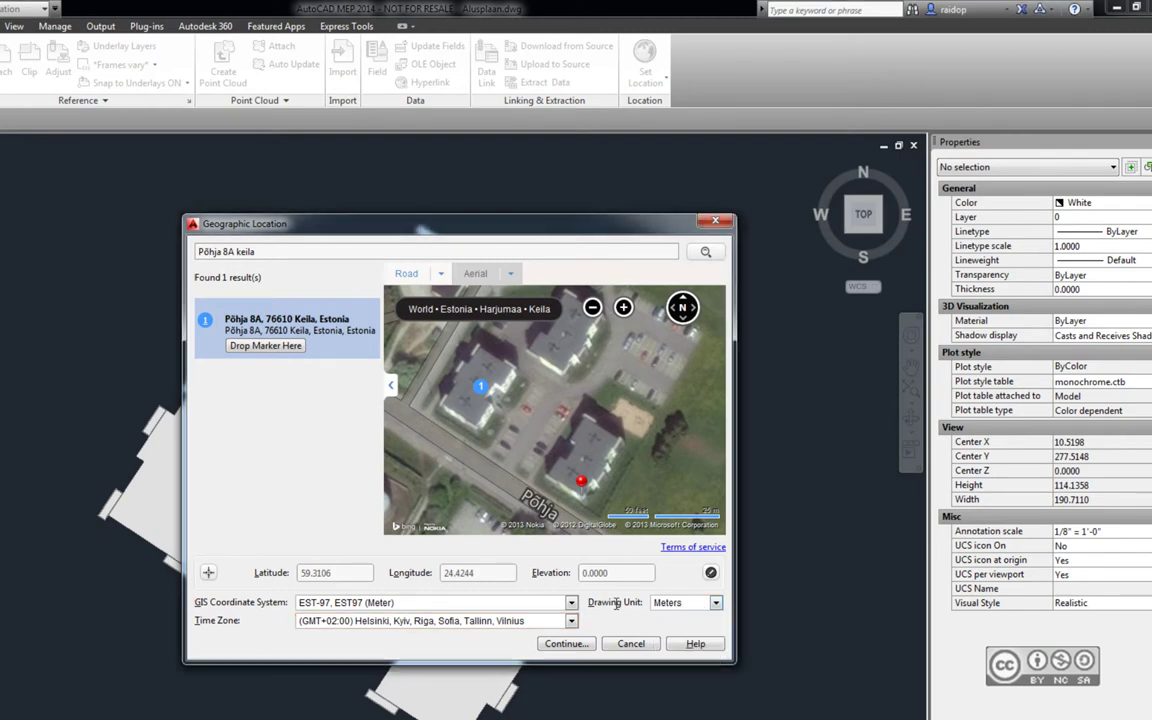
{"action": "left_click", "coordinate": [565, 644]}
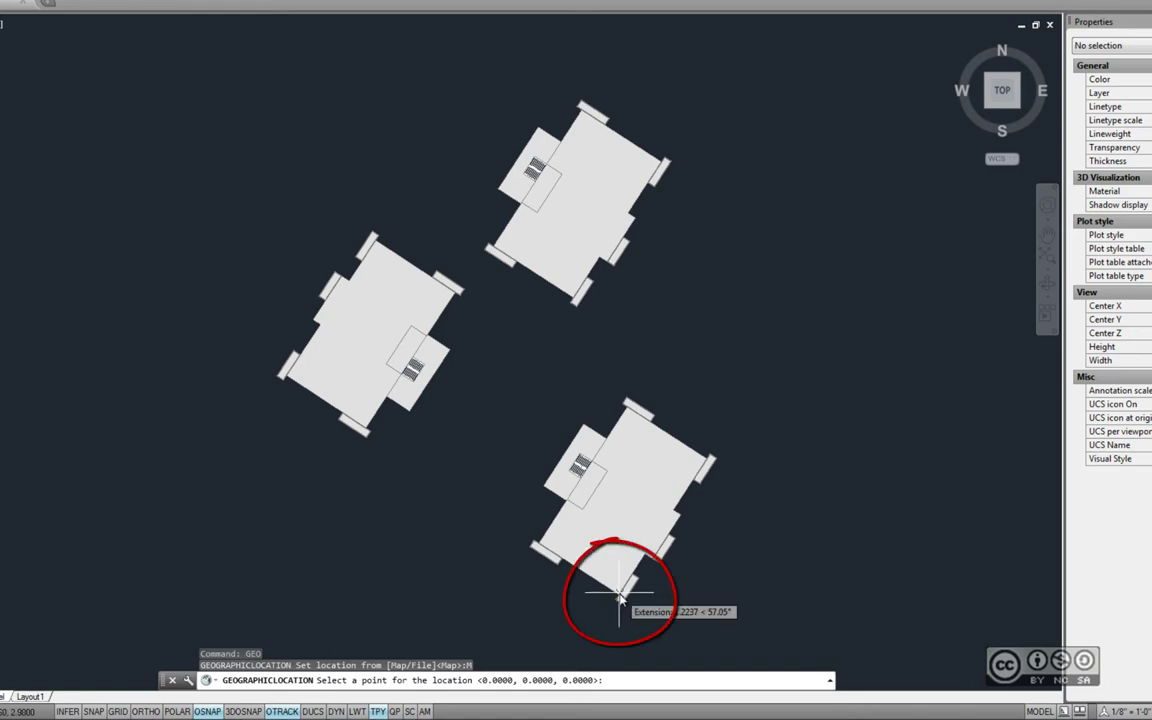
Step: With OSNAP off, anchor the location at the building corner and set north straight up using ORTHO
{"action": "key", "text": "F3"}
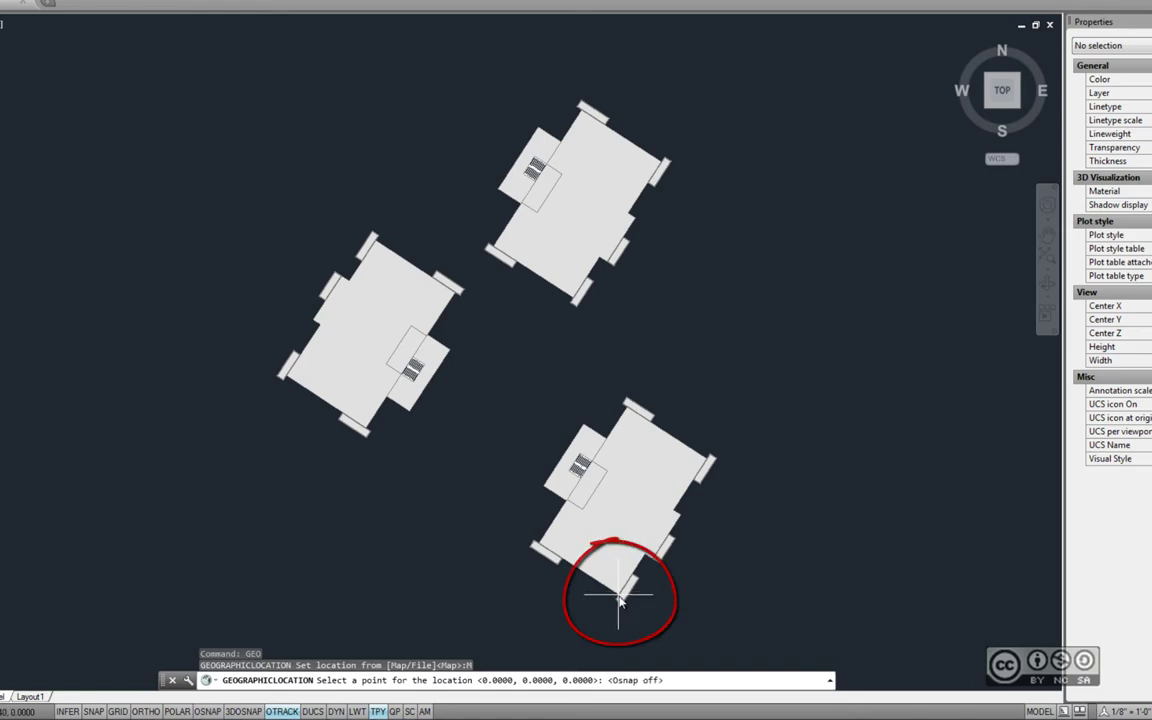
{"action": "left_click", "coordinate": [620, 599]}
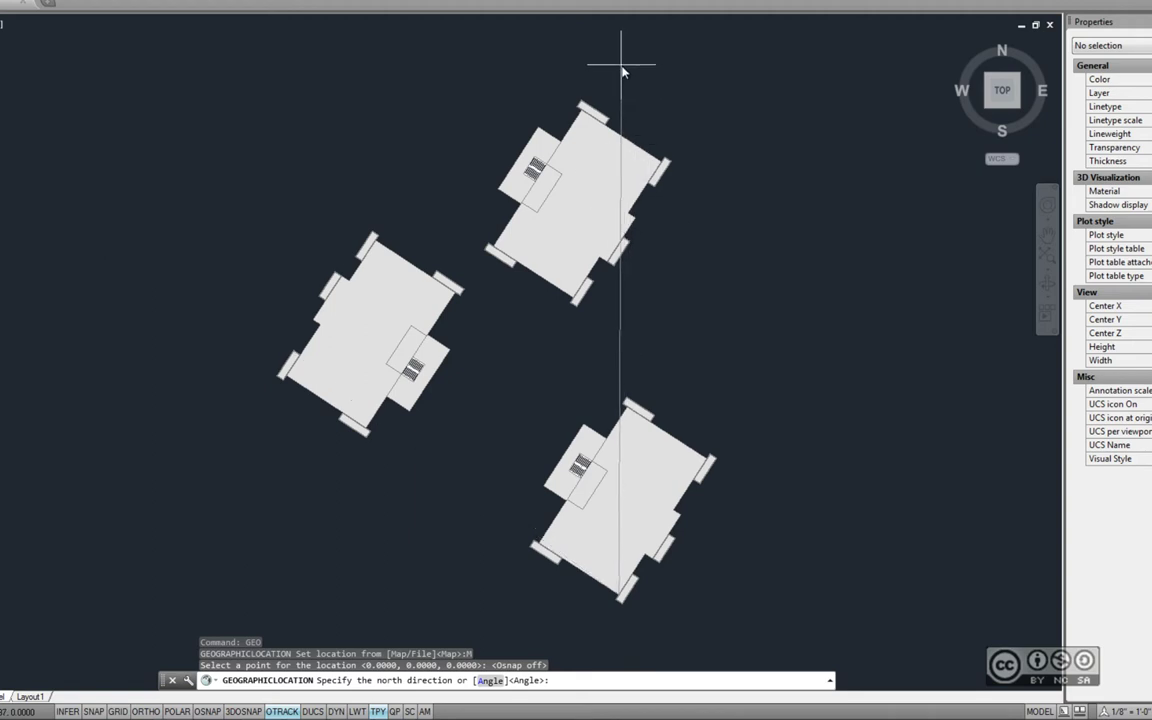
{"action": "key", "text": "F8"}
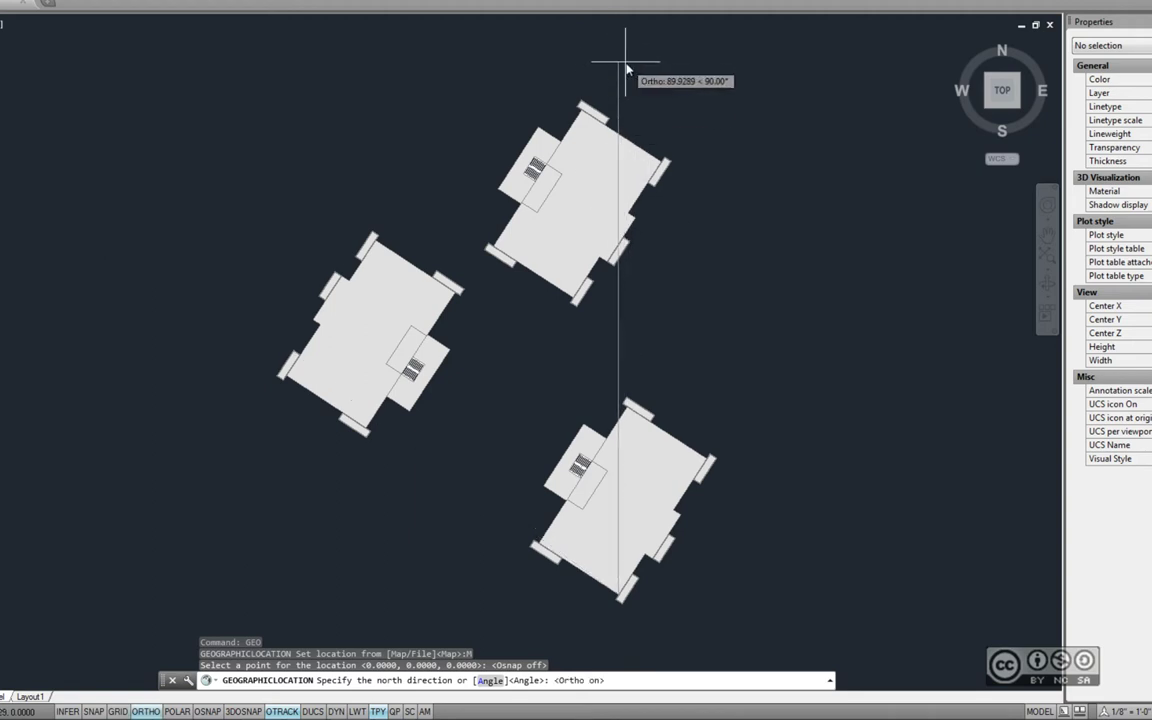
{"action": "left_click", "coordinate": [626, 62]}
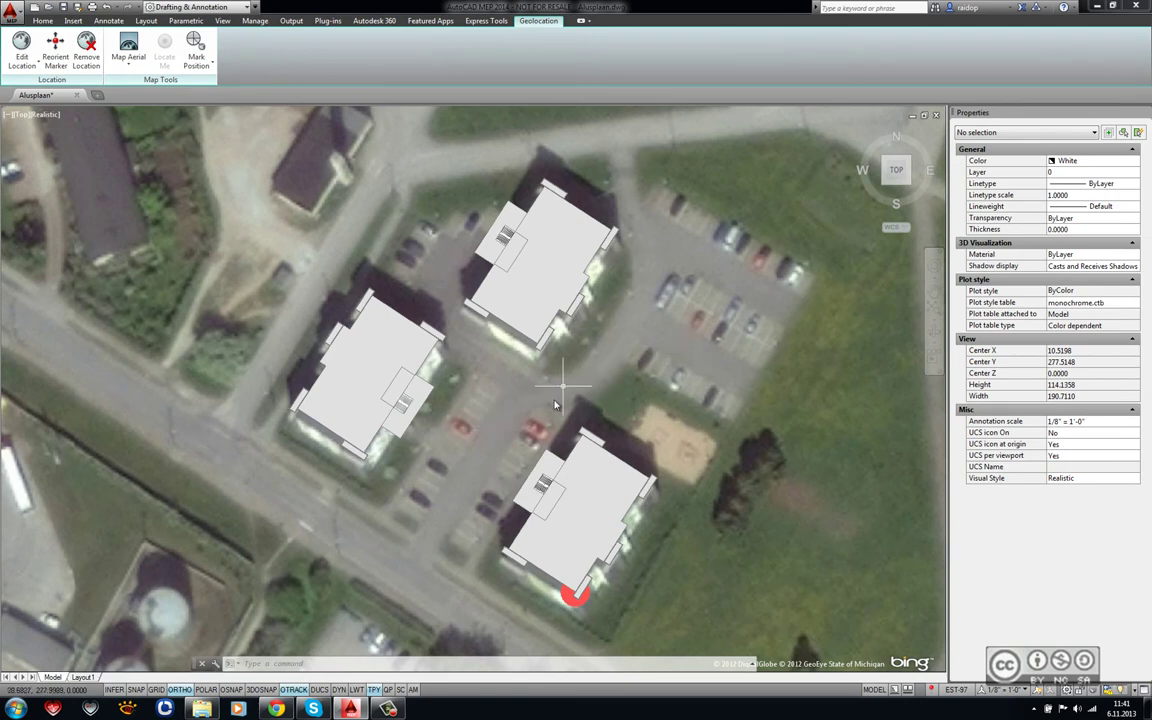
Step: Pan, zoom out and orbit to see the three buildings in 3D over the aerial map
{"action": "middle_click_drag", "start_coordinate": [662, 408], "coordinate": [483, 418]}
{"action": "scroll", "coordinate": [599, 419], "scroll_direction": "down", "scroll_amount": 2}
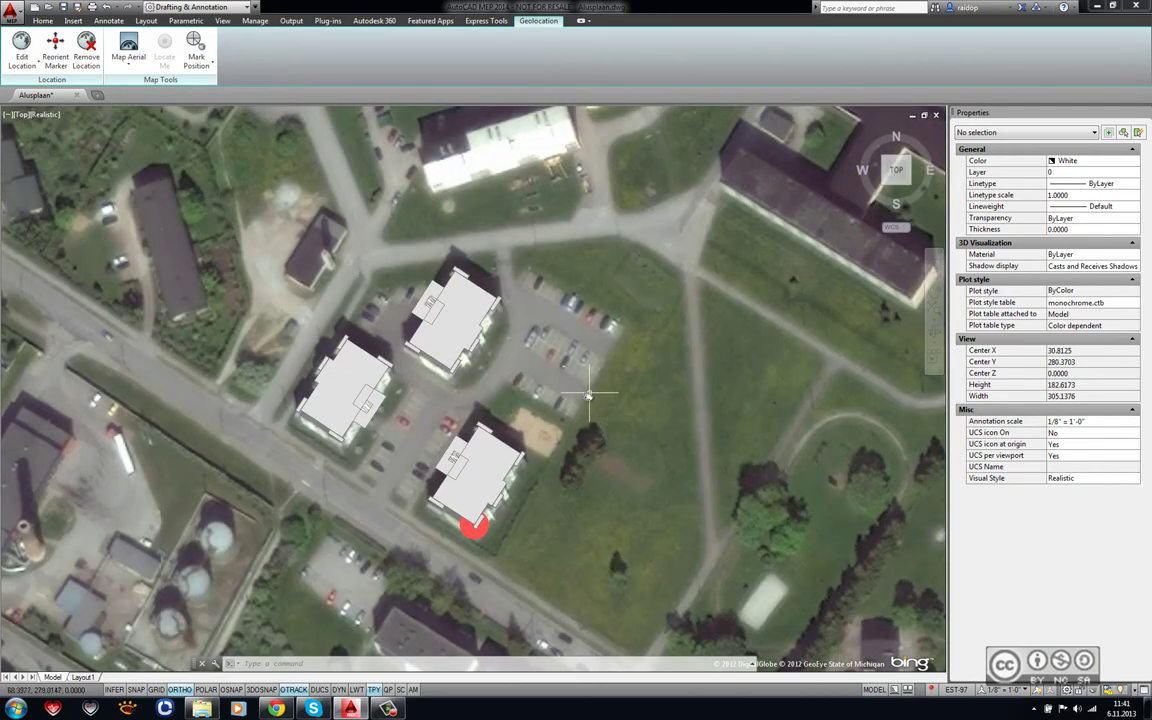
{"action": "mouse_move", "coordinate": [569, 396]}
{"action": "middle_mouse_down"}
{"action": "mouse_move", "coordinate": [684, 408]}
{"action": "mouse_move", "coordinate": [754, 264]}
{"action": "middle_mouse_up"}
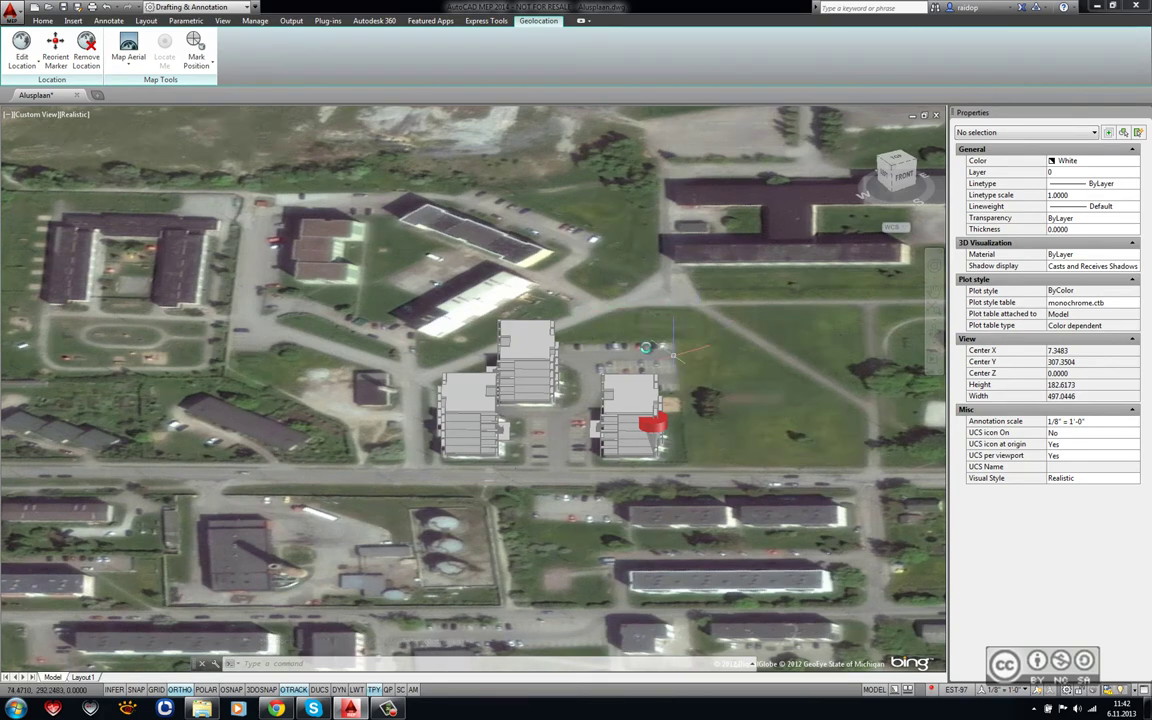
{"action": "mouse_move", "coordinate": [550, 335]}
{"action": "middle_mouse_down", "text": "shift"}
{"action": "mouse_move", "coordinate": [559, 408]}
{"action": "mouse_move", "coordinate": [707, 334]}
{"action": "middle_mouse_up", "text": "shift"}
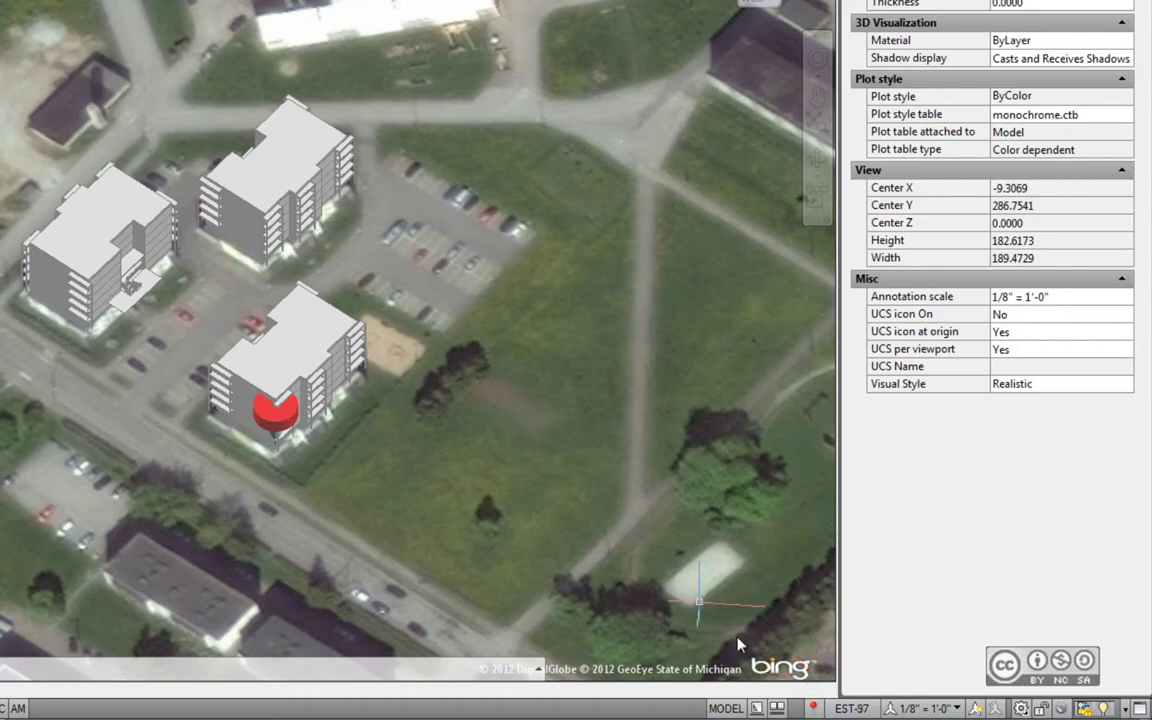
Step: Hide and reshow the geographic marker, then bring up the Edit Location choices
{"action": "left_click", "coordinate": [814, 708]}
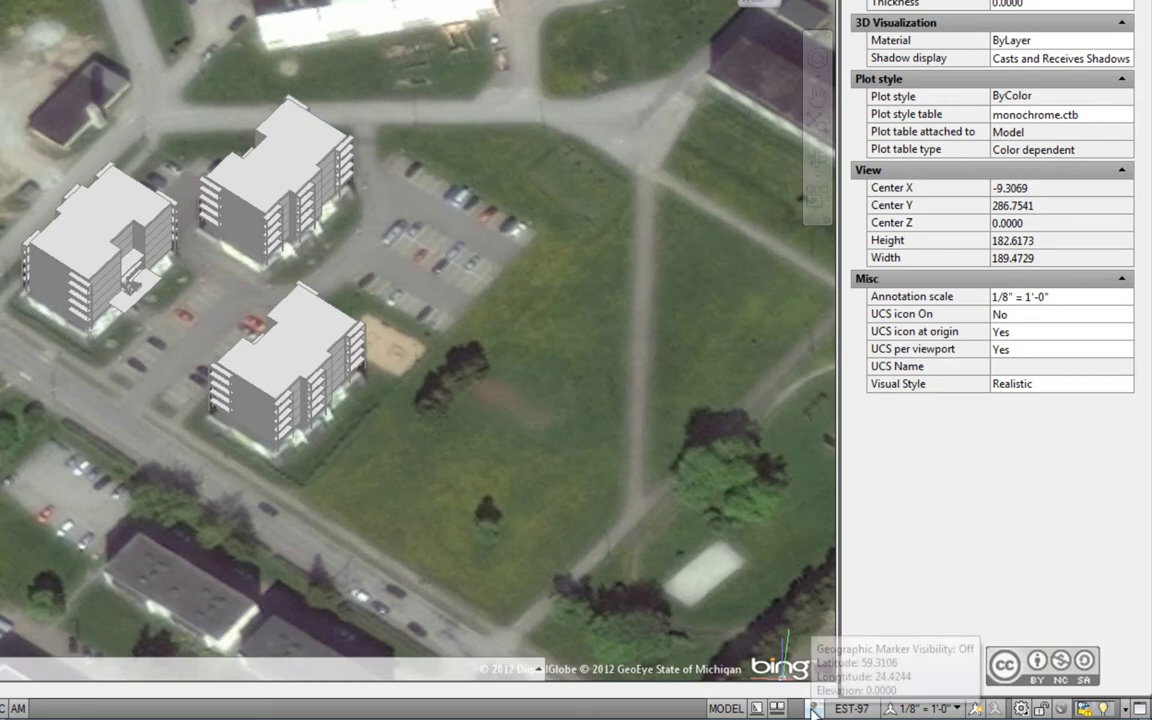
{"action": "left_click", "coordinate": [814, 708]}
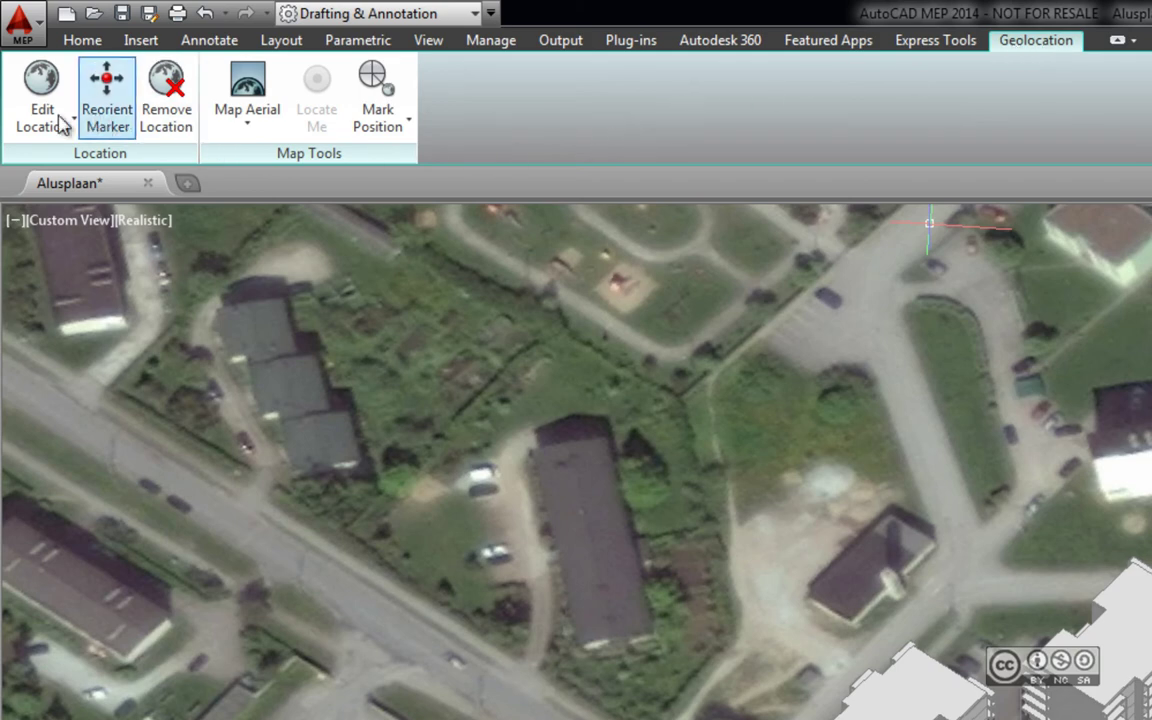
{"action": "left_click", "coordinate": [30, 130]}
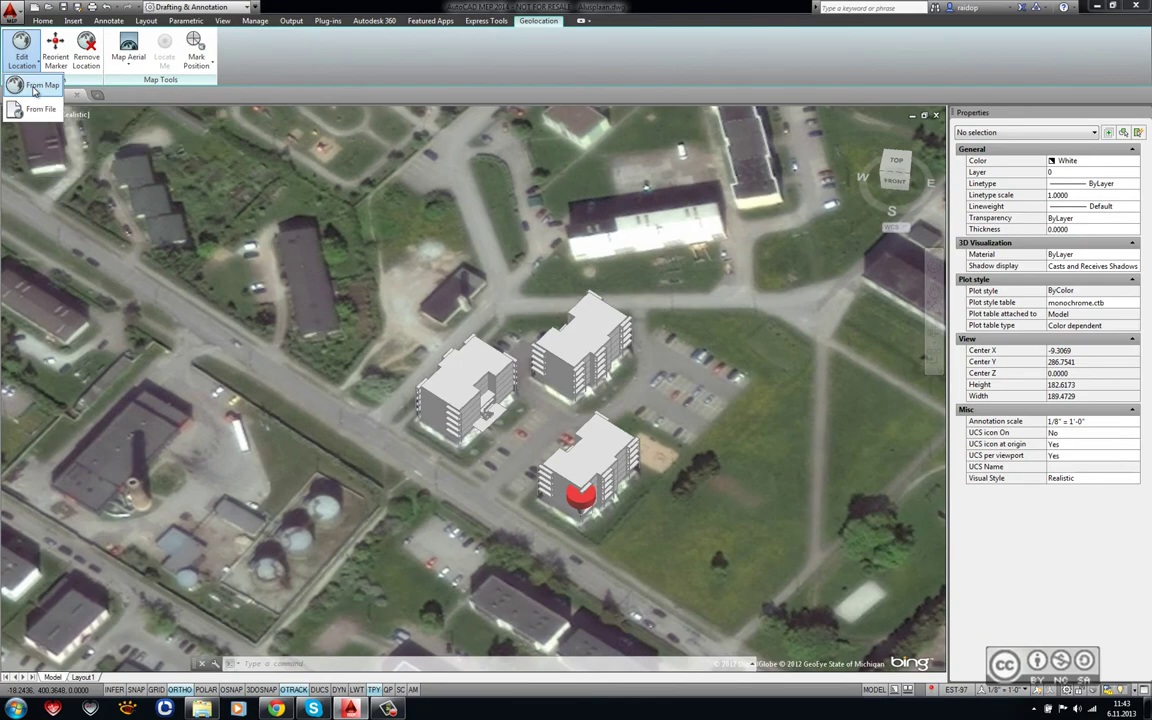
Step: Re-edit the location from the map: zoom in, move the marker onto the building, re-pick point and north
{"action": "left_click", "coordinate": [36, 88]}
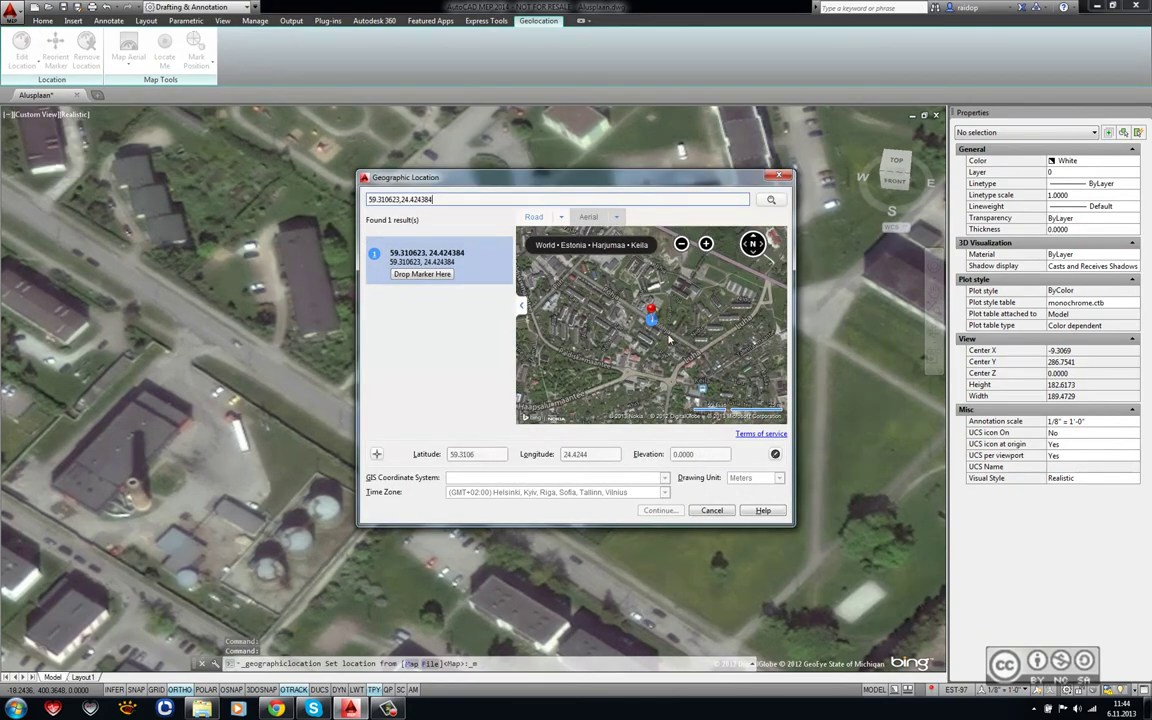
{"action": "left_click", "coordinate": [706, 244]}
{"action": "left_click", "coordinate": [706, 244]}
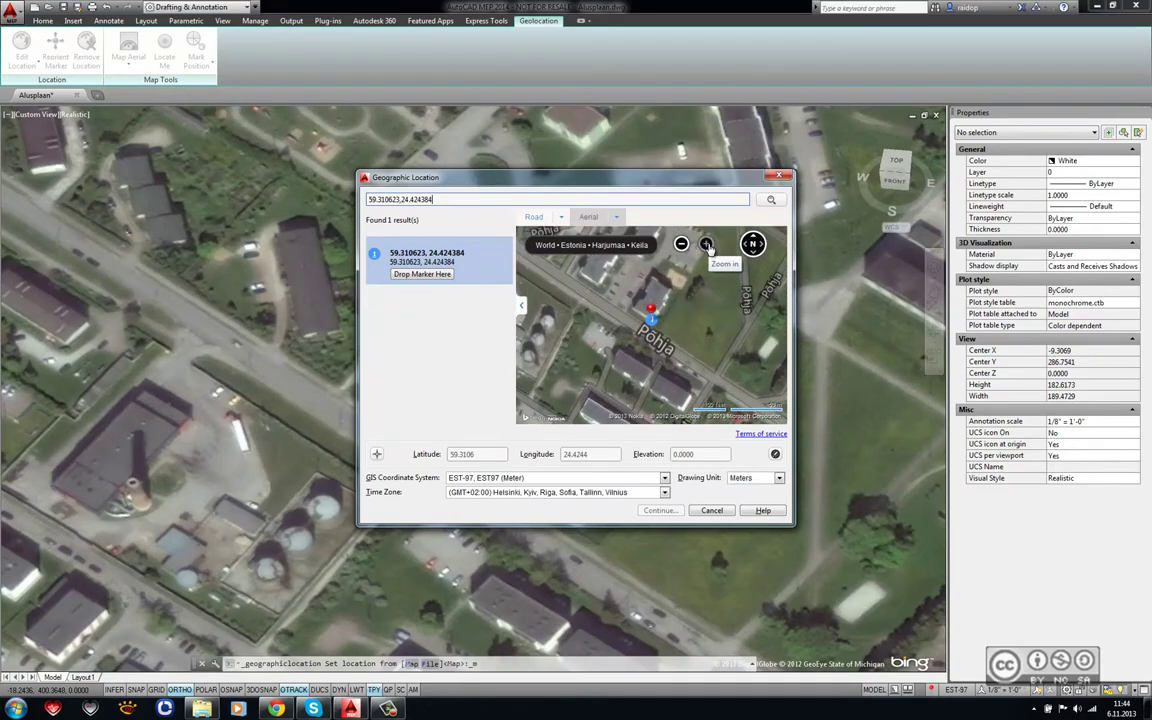
{"action": "left_click", "coordinate": [706, 244]}
{"action": "left_click_drag", "start_coordinate": [651, 310], "coordinate": [607, 291]}
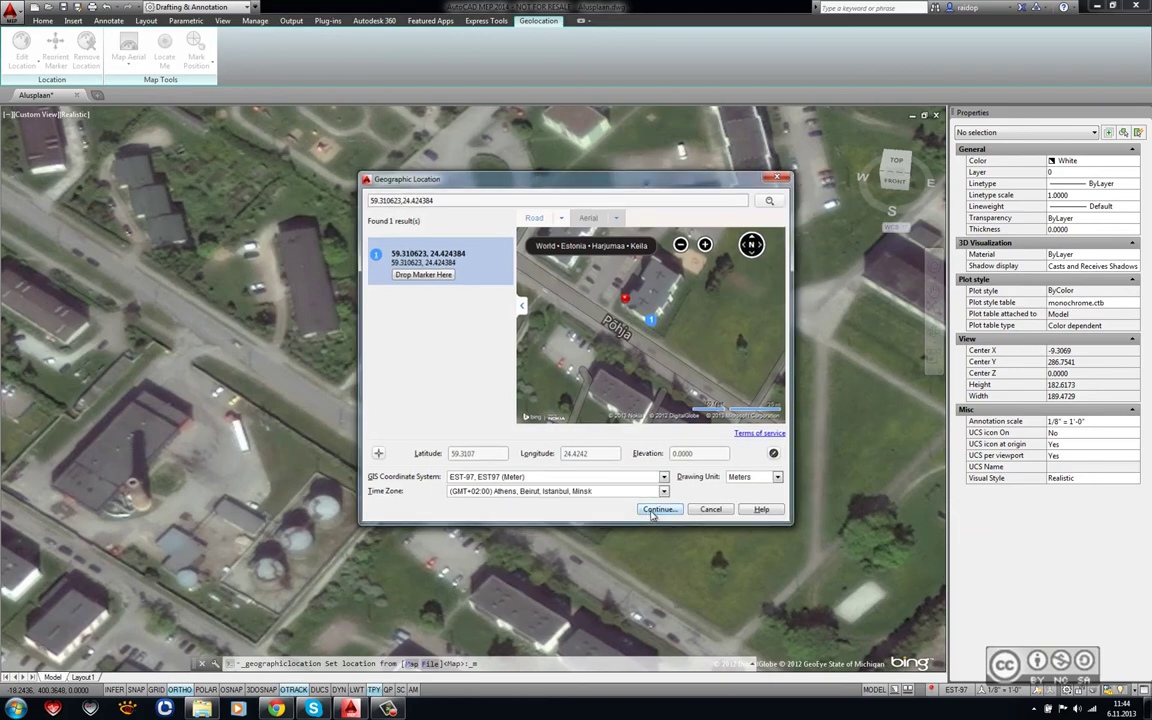
{"action": "left_click", "coordinate": [660, 510]}
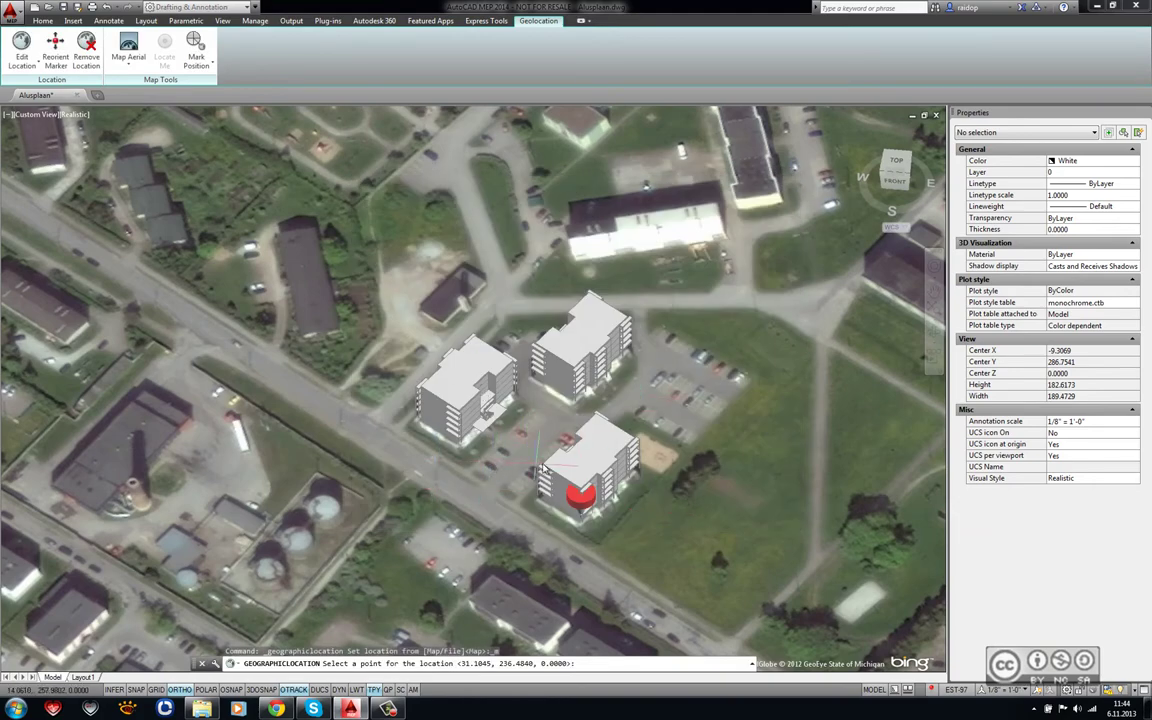
{"action": "left_click", "coordinate": [461, 418]}
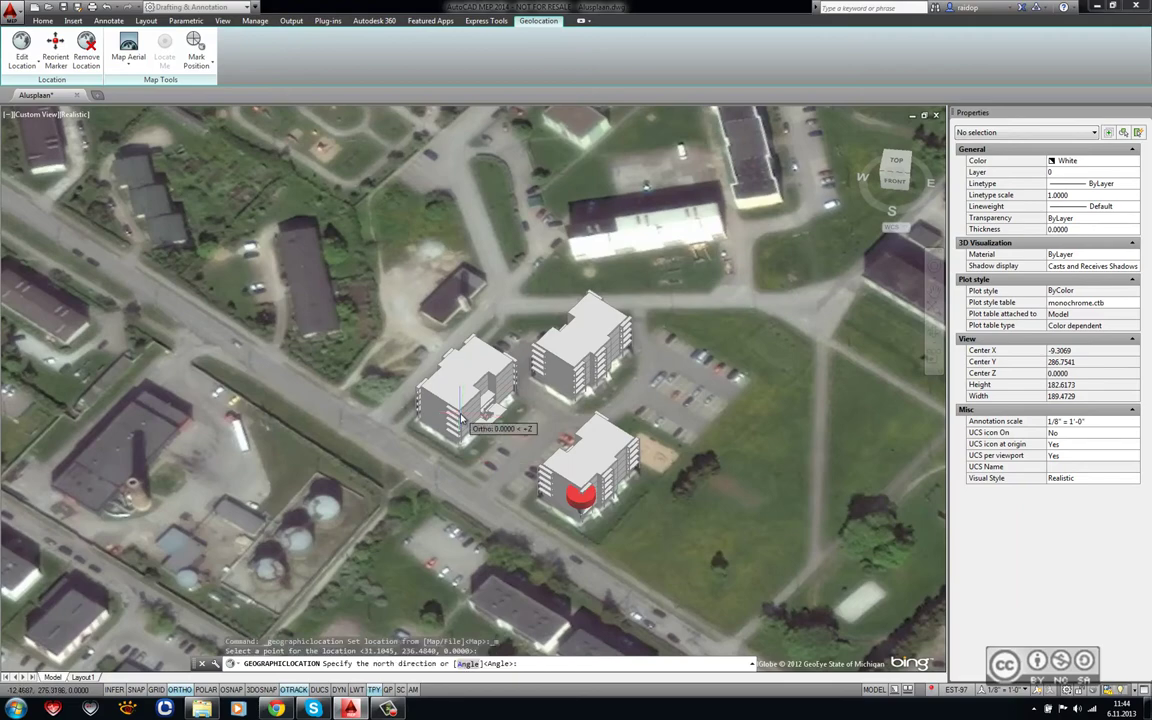
{"action": "left_click", "coordinate": [461, 237]}
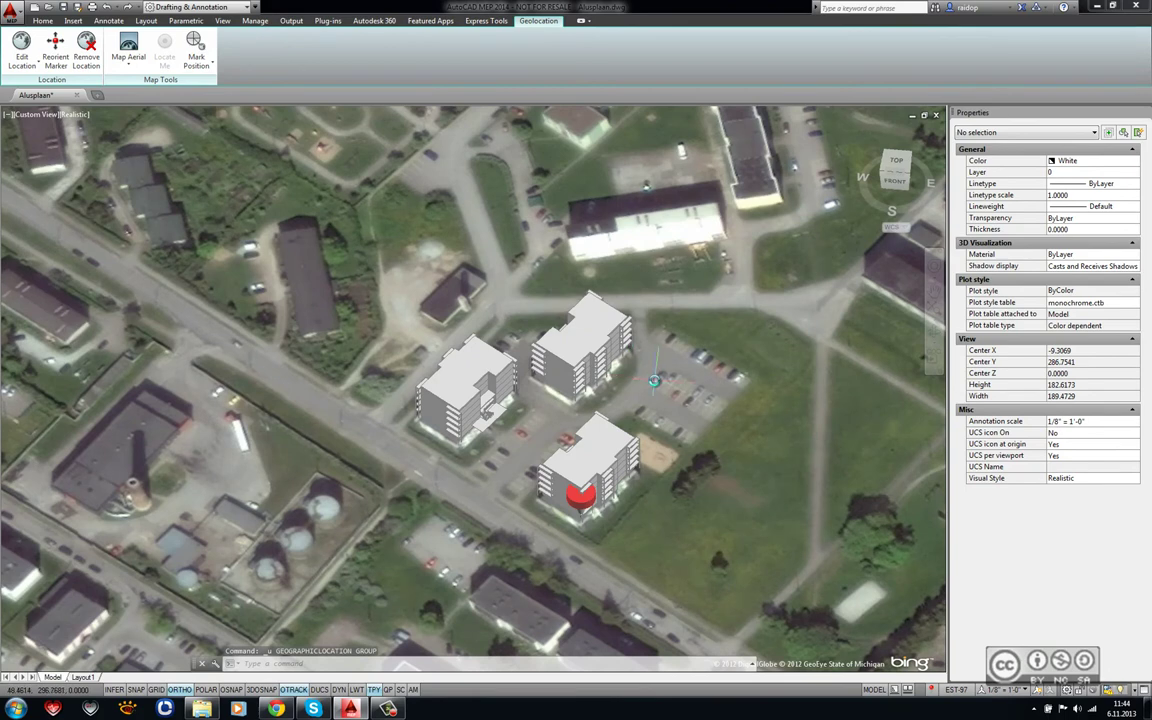
Step: Start a KML/KMZ location import with Kml file type, then dismiss it and cancel the stray selection
{"action": "left_click", "coordinate": [20, 64]}
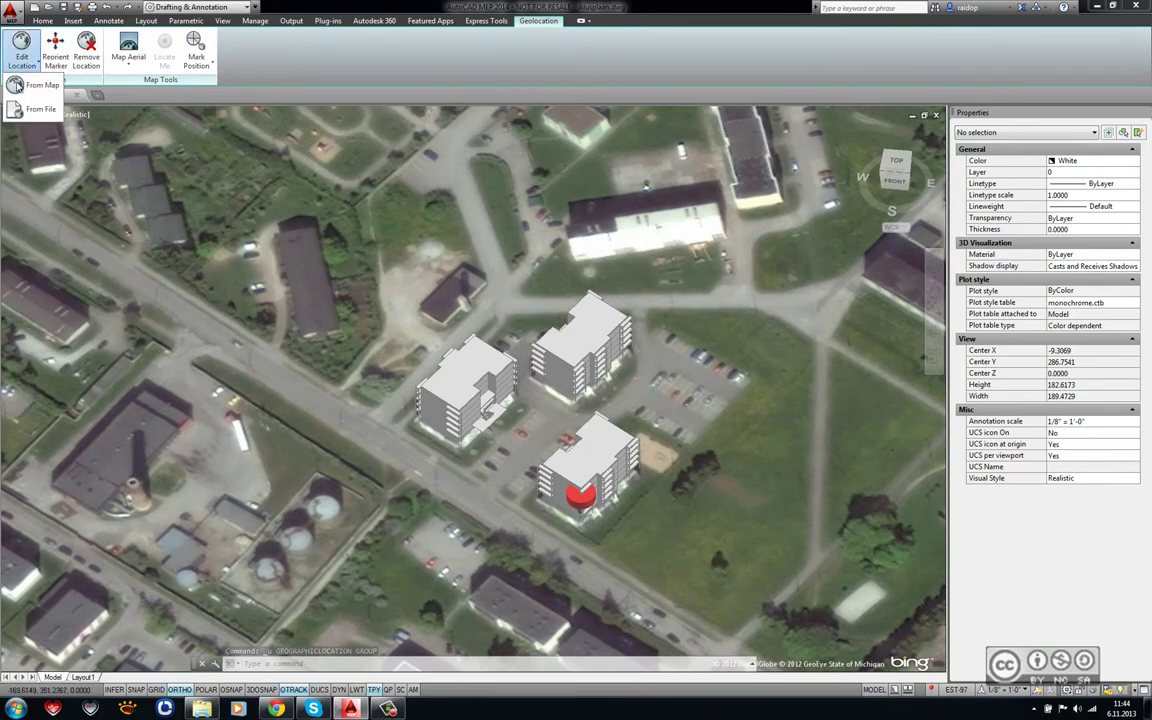
{"action": "left_click", "coordinate": [36, 109]}
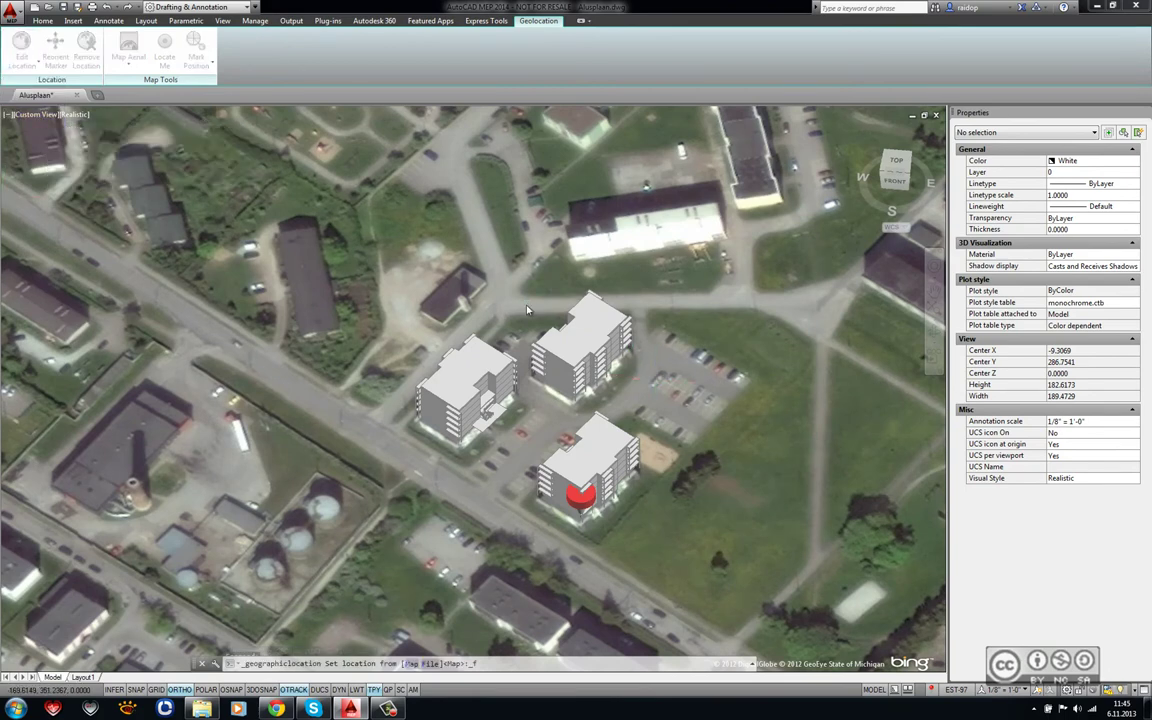
{"action": "left_click", "coordinate": [537, 487]}
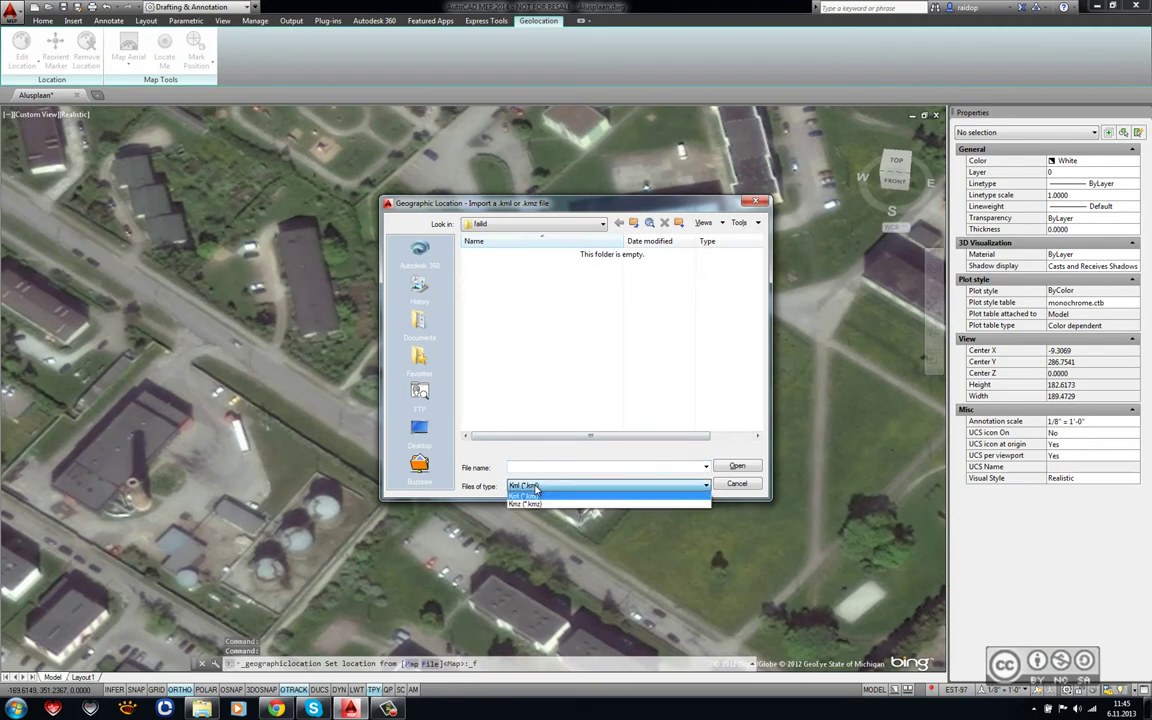
{"action": "left_click", "coordinate": [486, 488]}
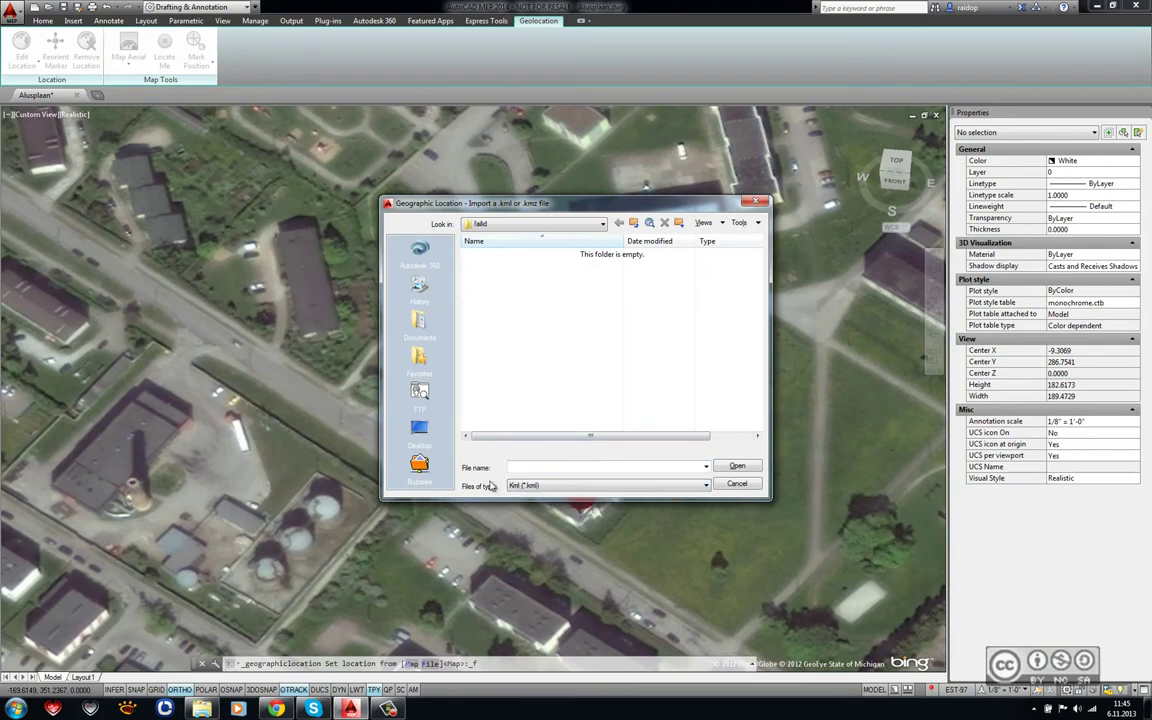
{"action": "left_click", "coordinate": [737, 483]}
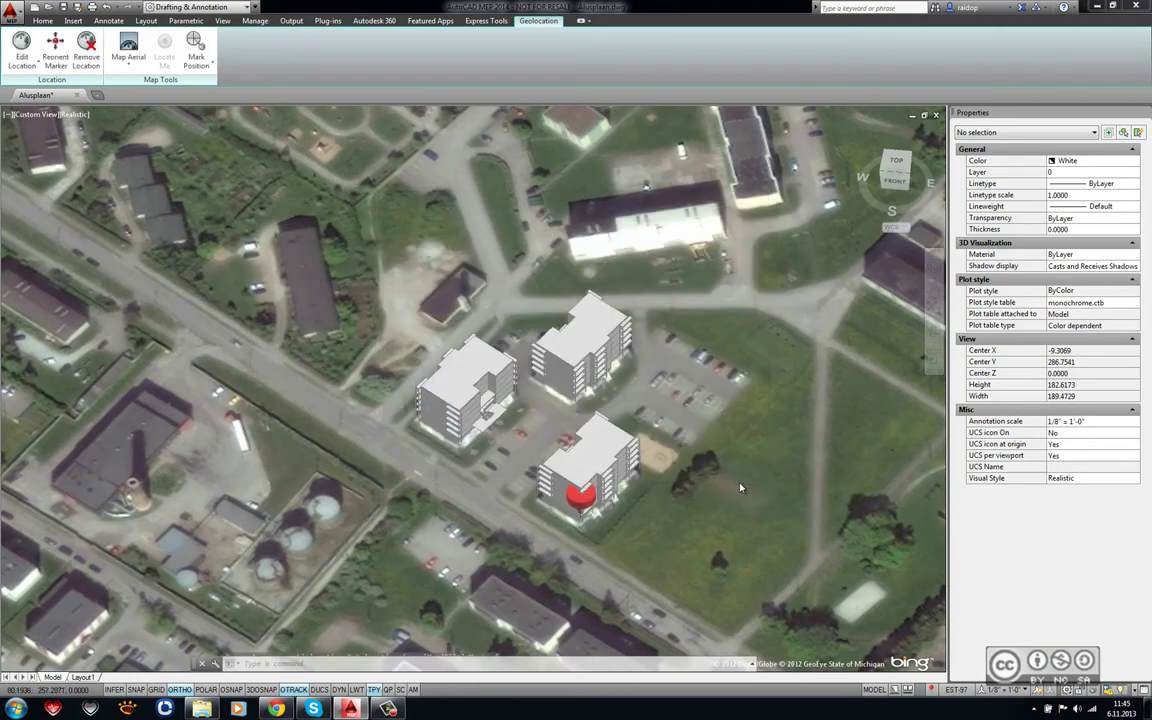
{"action": "key", "text": "Escape"}
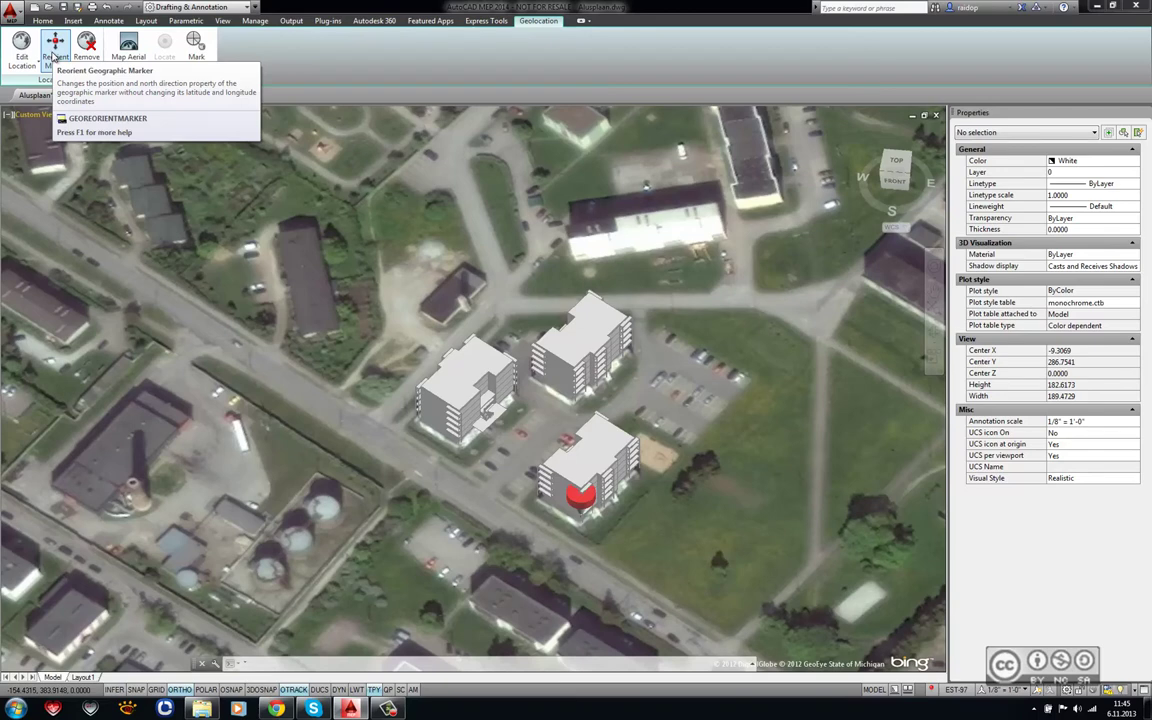
{"action": "left_click", "coordinate": [52, 48]}
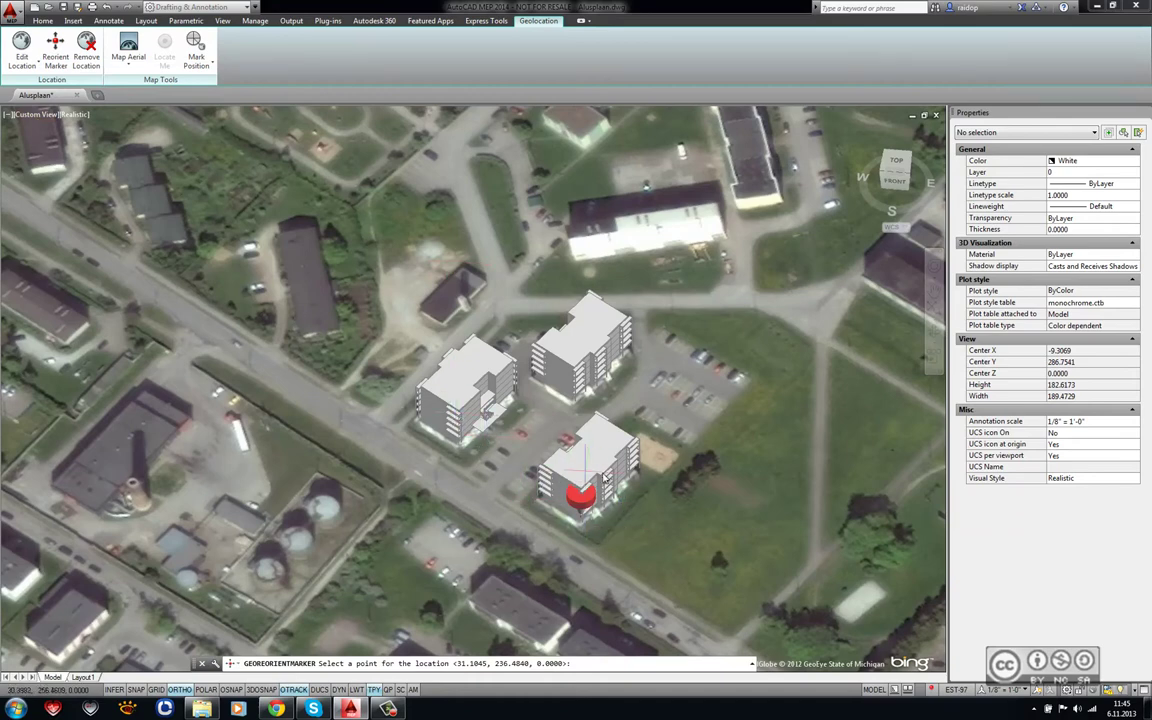
{"action": "left_click", "coordinate": [460, 418]}
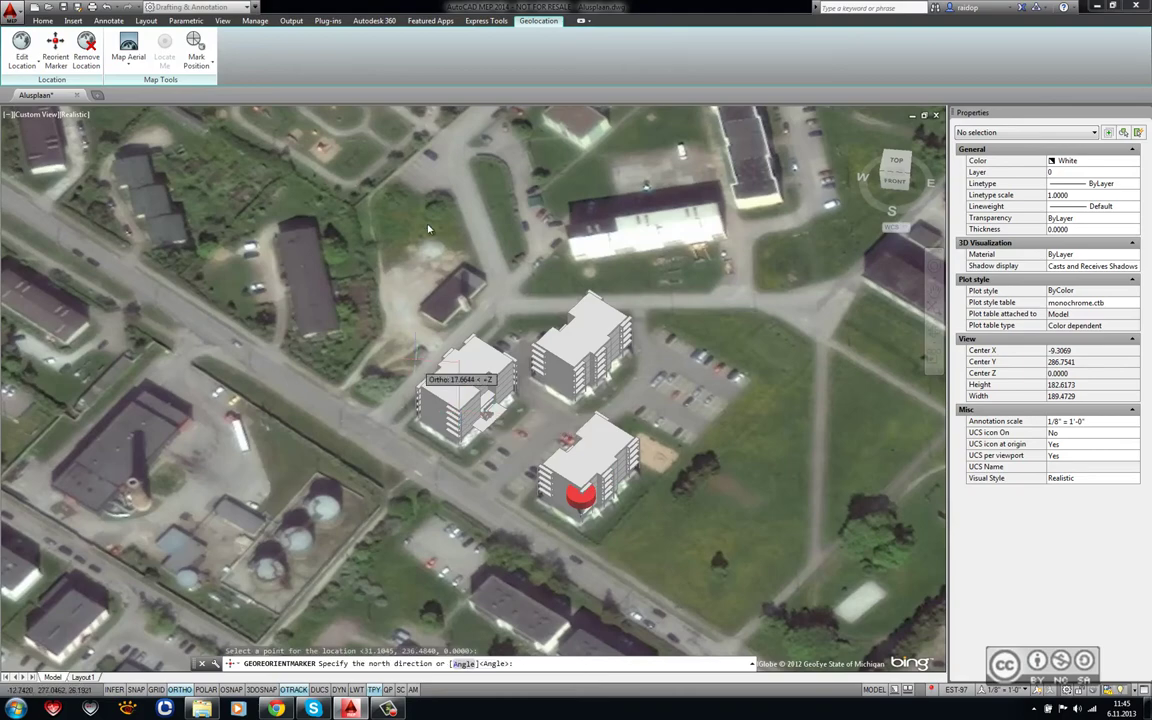
{"action": "left_click", "coordinate": [436, 180]}
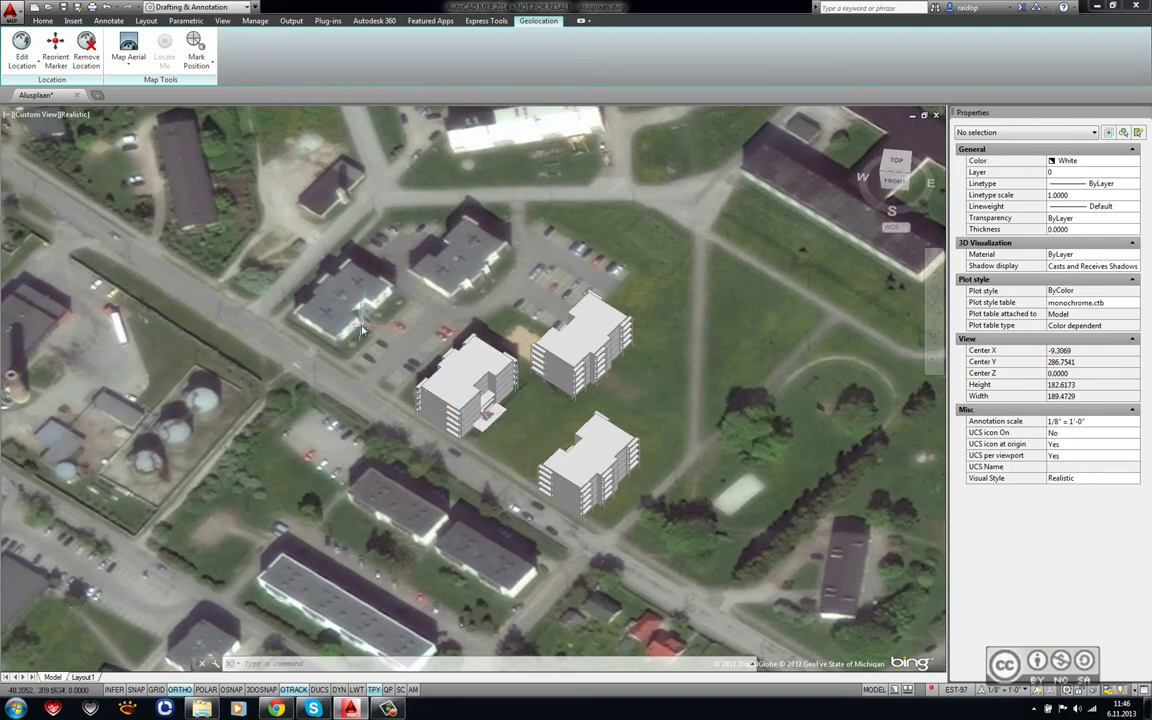
{"action": "key", "text": "ctrl+z"}
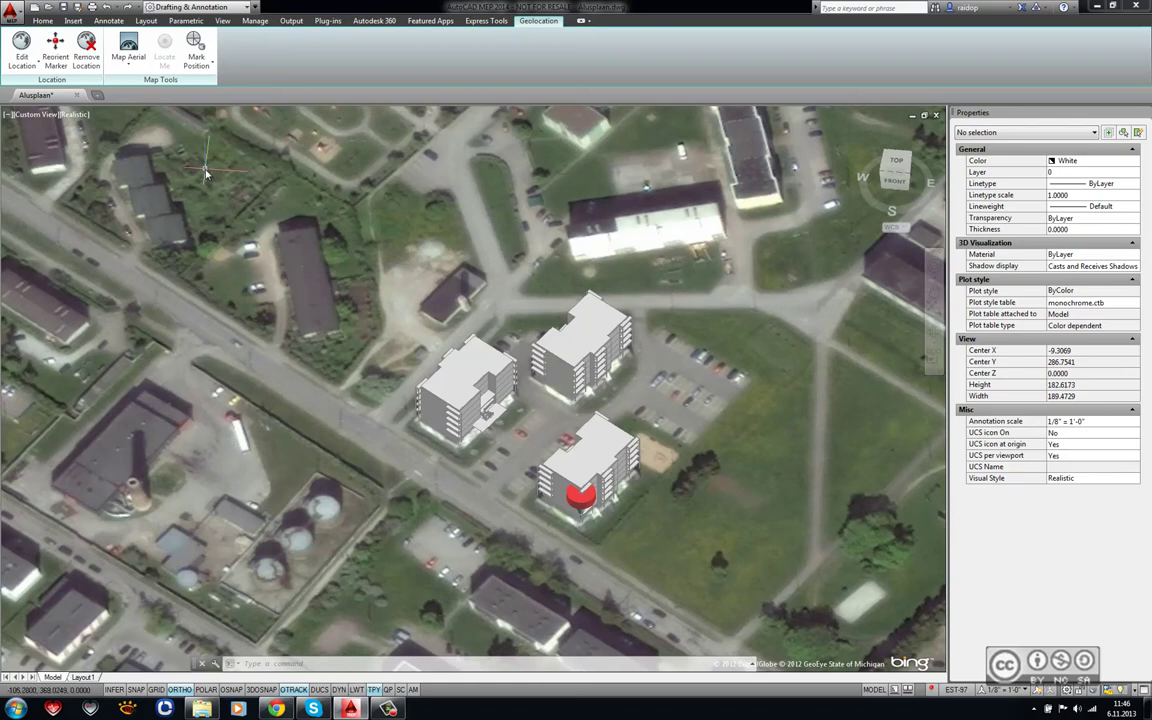
Step: Switch the background map to Road, then Hybrid, and finally turn it off
{"action": "left_click", "coordinate": [133, 65]}
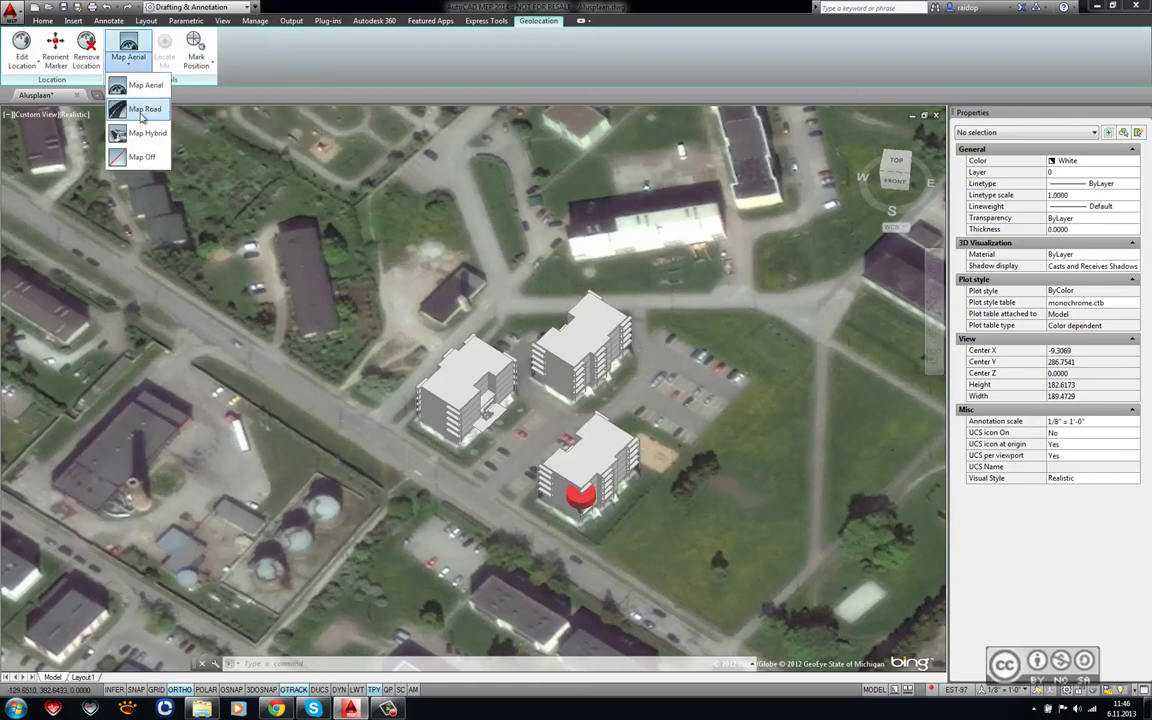
{"action": "left_click", "coordinate": [142, 112]}
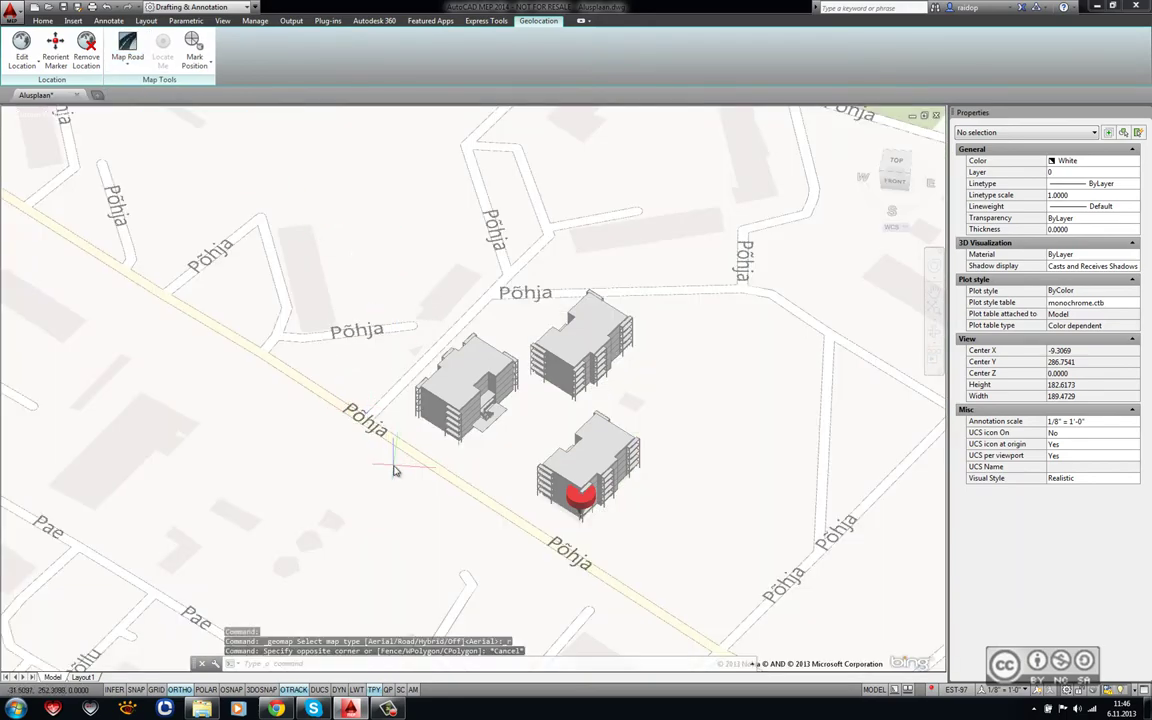
{"action": "left_click", "coordinate": [124, 64]}
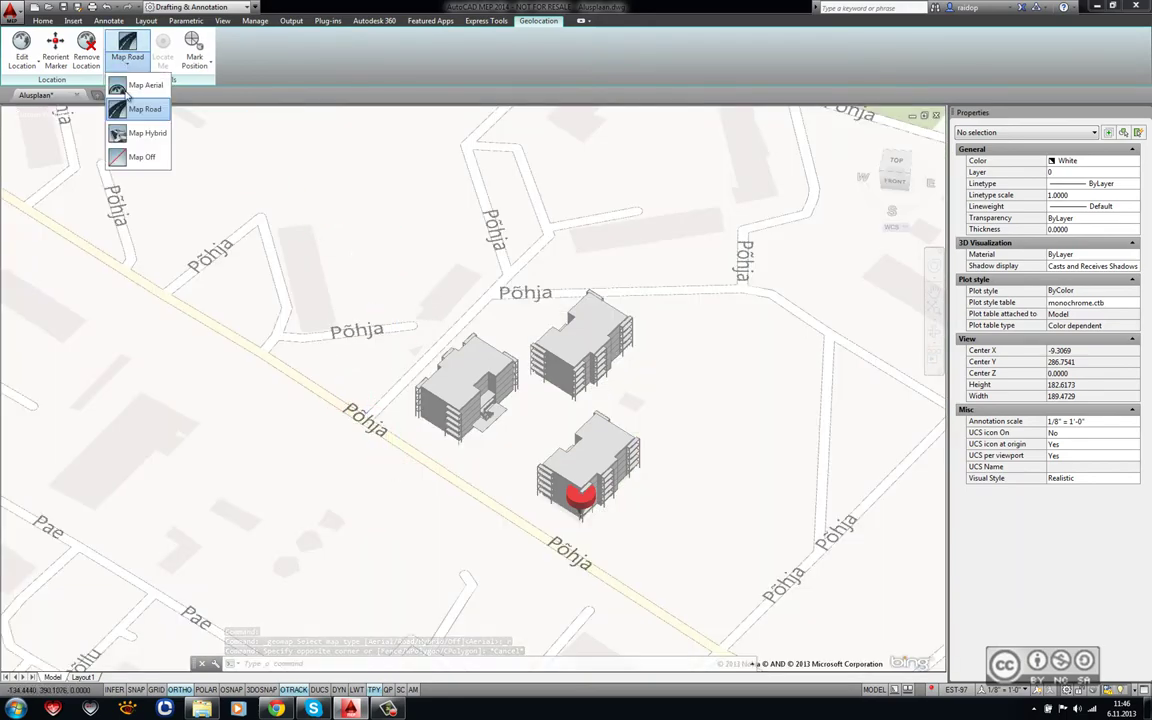
{"action": "left_click", "coordinate": [147, 135]}
{"action": "left_click", "coordinate": [145, 134]}
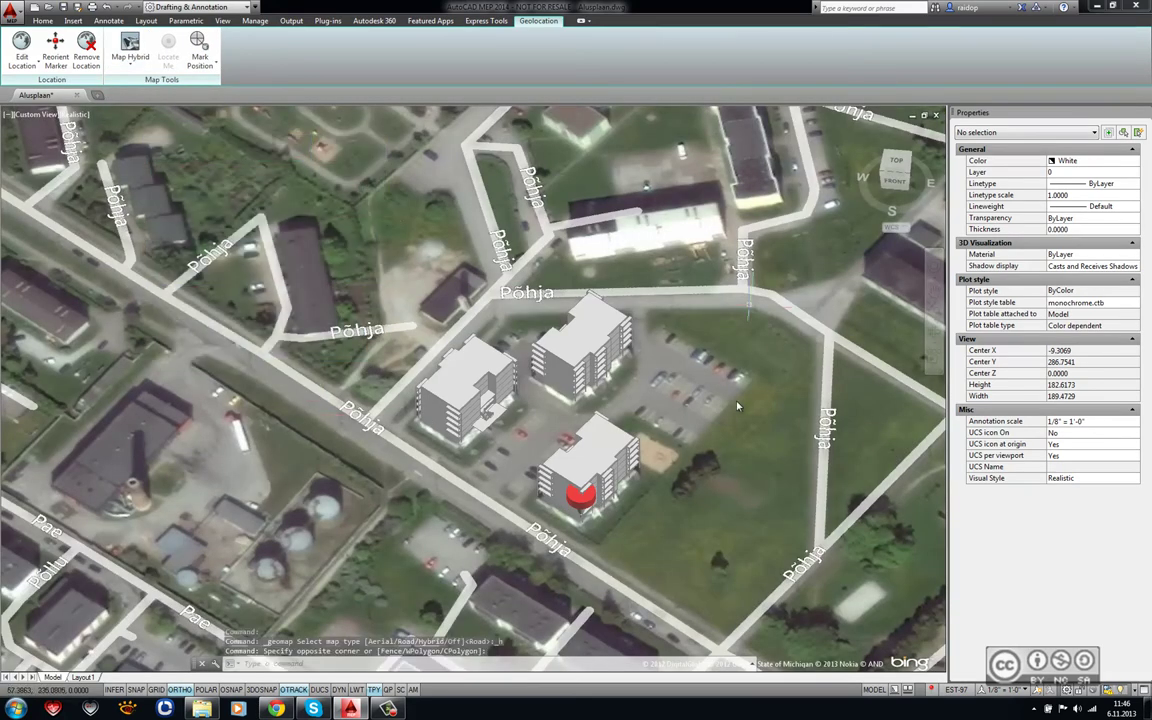
{"action": "left_click", "coordinate": [130, 62]}
{"action": "left_click", "coordinate": [138, 157]}
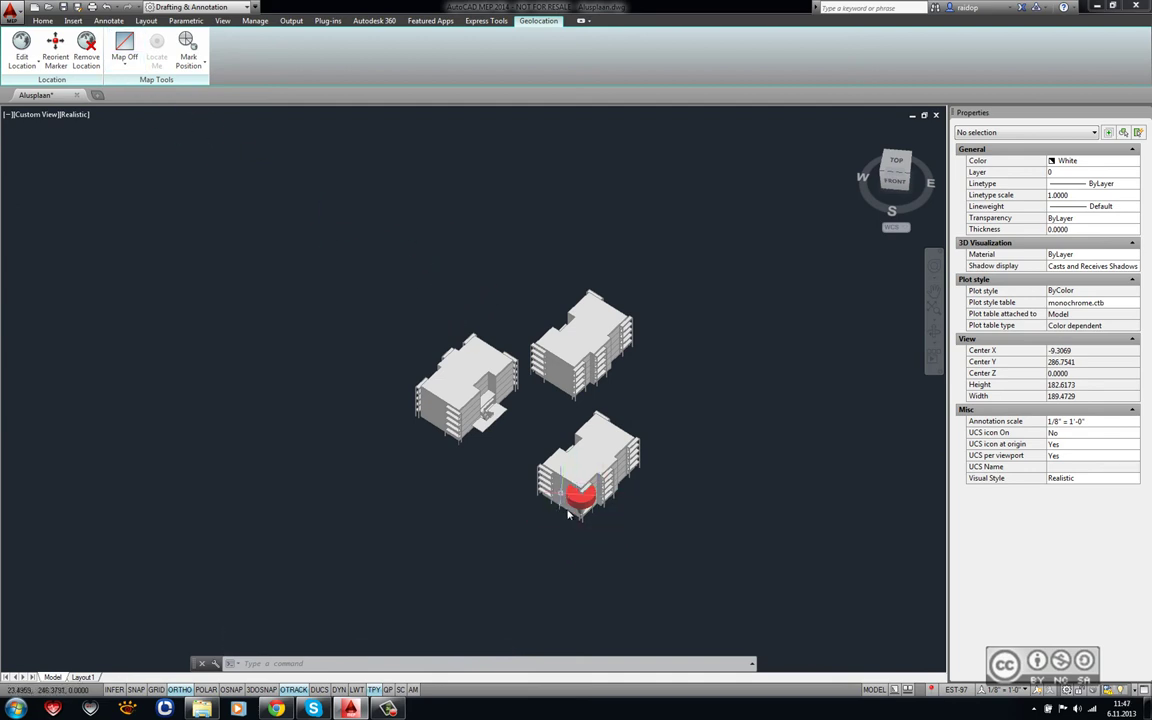
Step: Turn off the red geo location marker and restore the Map Aerial imagery under the buildings
{"action": "left_click", "coordinate": [930, 692]}
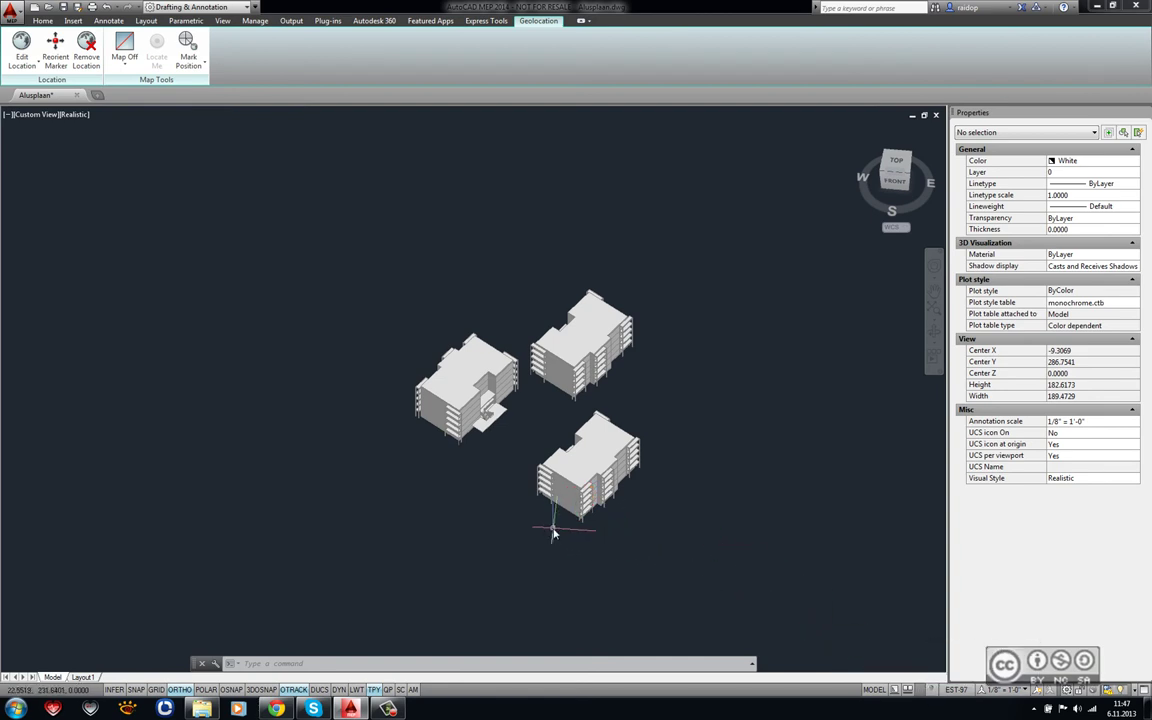
{"action": "left_click", "coordinate": [119, 67]}
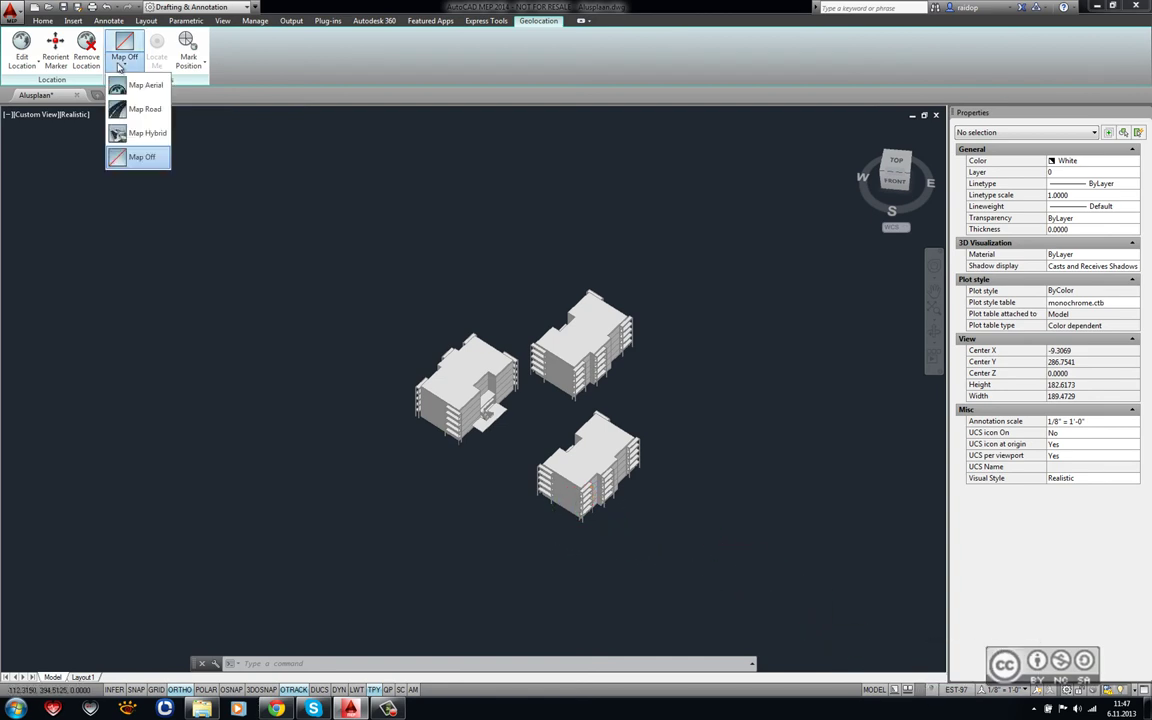
{"action": "left_click", "coordinate": [122, 86]}
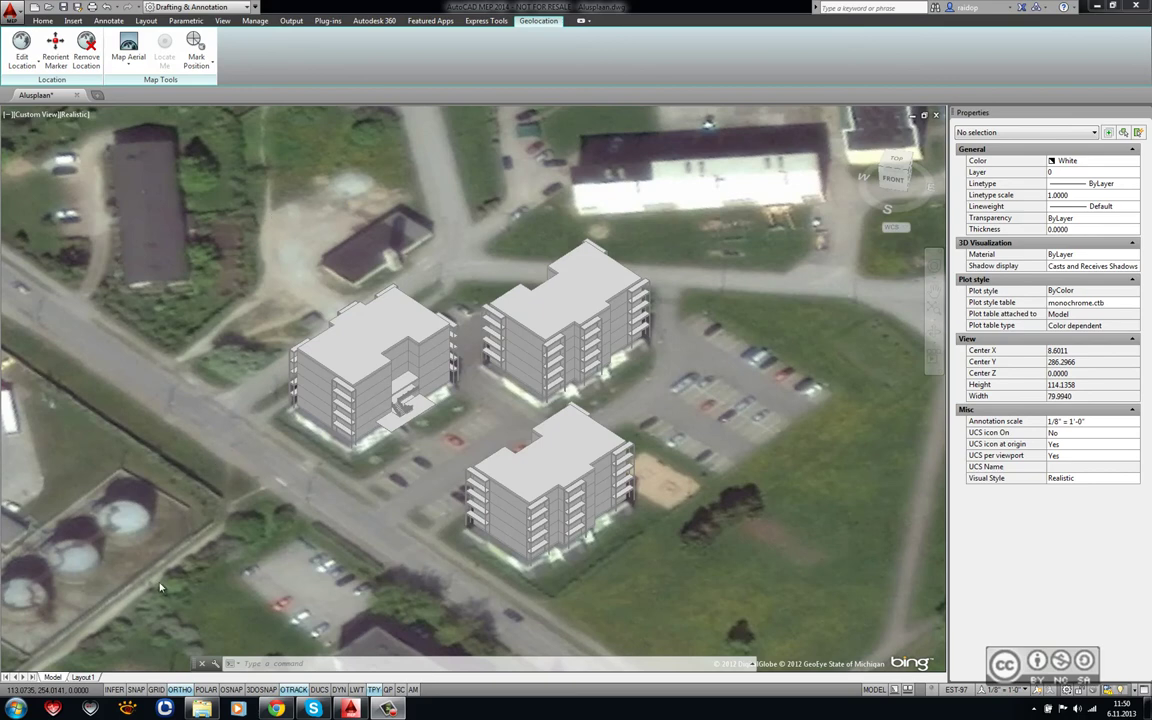
Step: Switch to the Layout1 sheet and show Map Aerial imagery in its viewport
{"action": "left_click", "coordinate": [84, 678]}
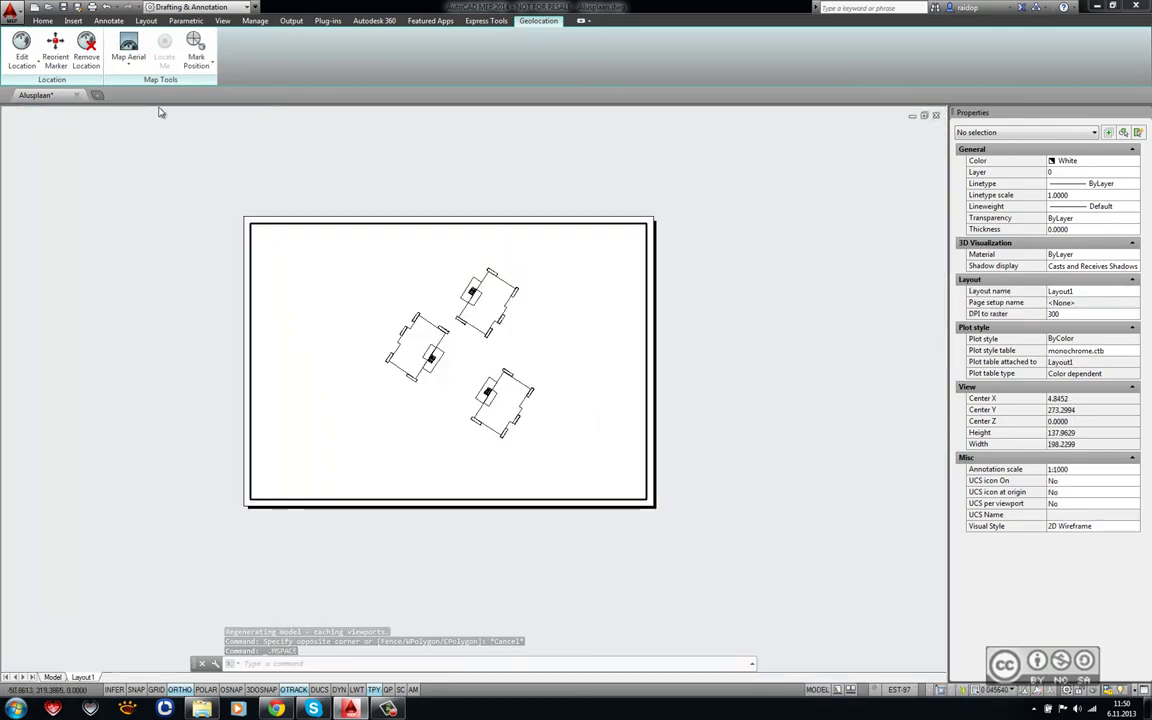
{"action": "left_click", "coordinate": [128, 60]}
{"action": "left_click", "coordinate": [132, 97]}
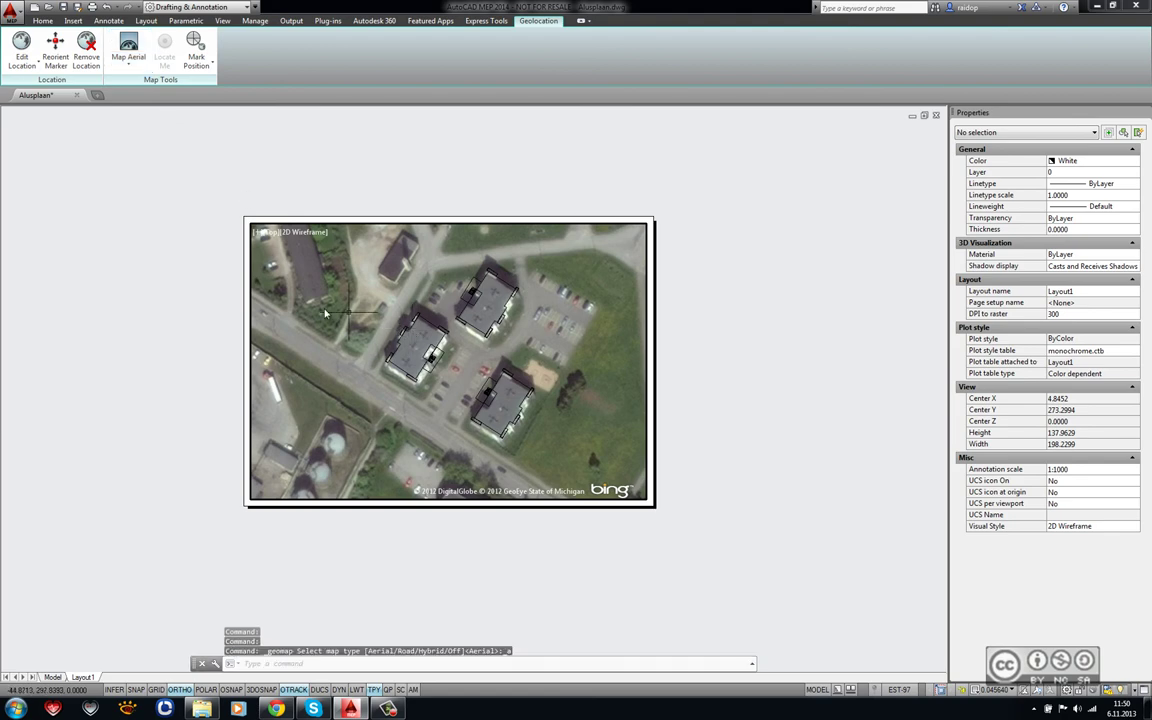
Step: Export the Layout1 sheet to PDF as Alusplaan.pdf
{"action": "scroll", "coordinate": [267, 293], "scroll_direction": "up", "scroll_amount": 3}
{"action": "scroll", "coordinate": [200, 315], "scroll_direction": "up", "scroll_amount": 1}
{"action": "middle_click_drag", "start_coordinate": [189, 320], "coordinate": [186, 308]}
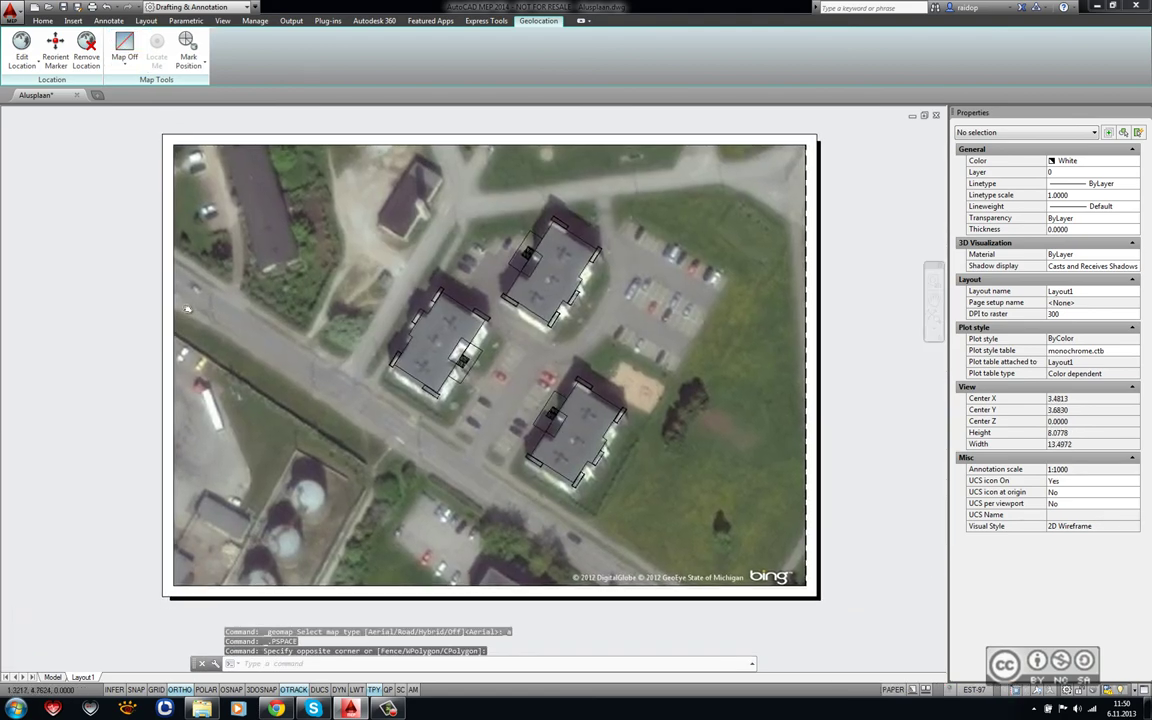
{"action": "left_click", "coordinate": [291, 20]}
{"action": "left_click", "coordinate": [179, 60]}
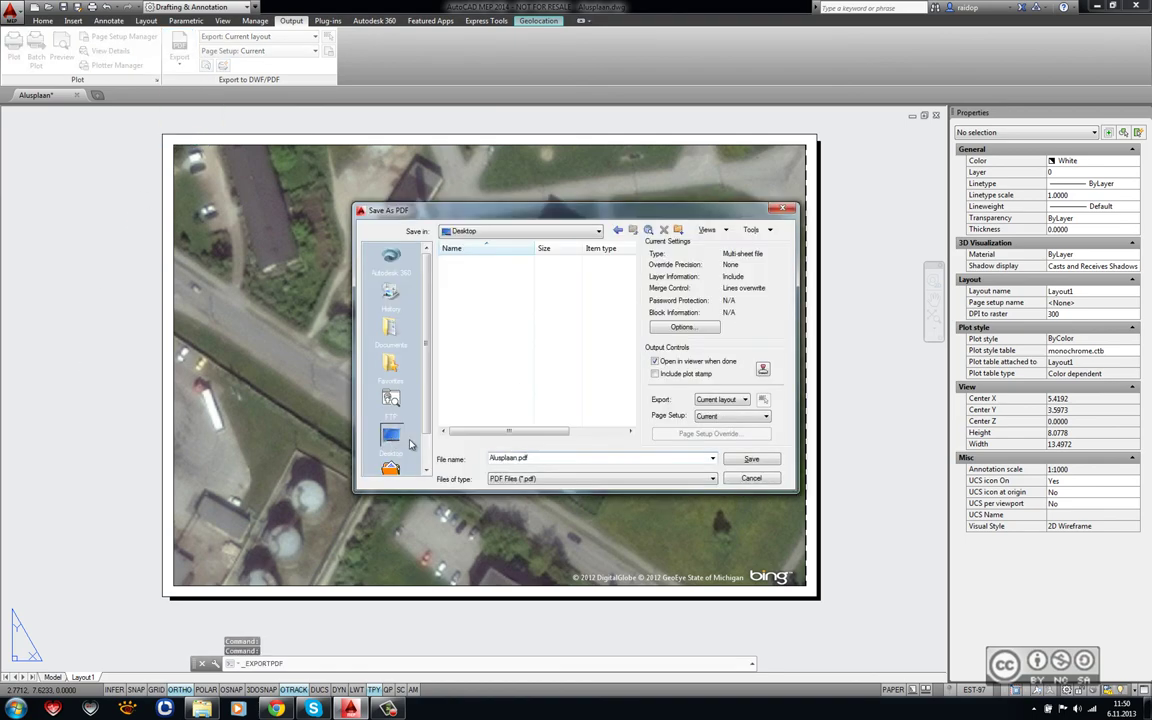
{"action": "left_click", "coordinate": [752, 460]}
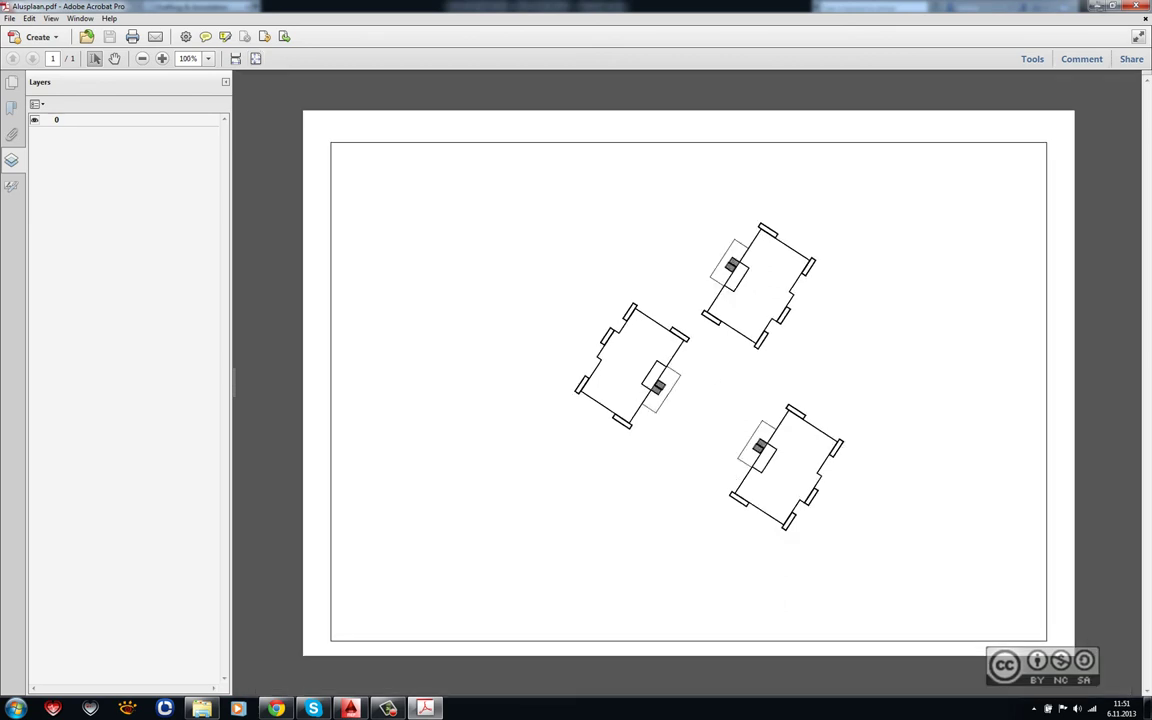
Step: Minimize Acrobat showing Alusplaan.pdf to get back to the AutoCAD Layout1 sheet
{"action": "left_click", "coordinate": [1095, 8]}
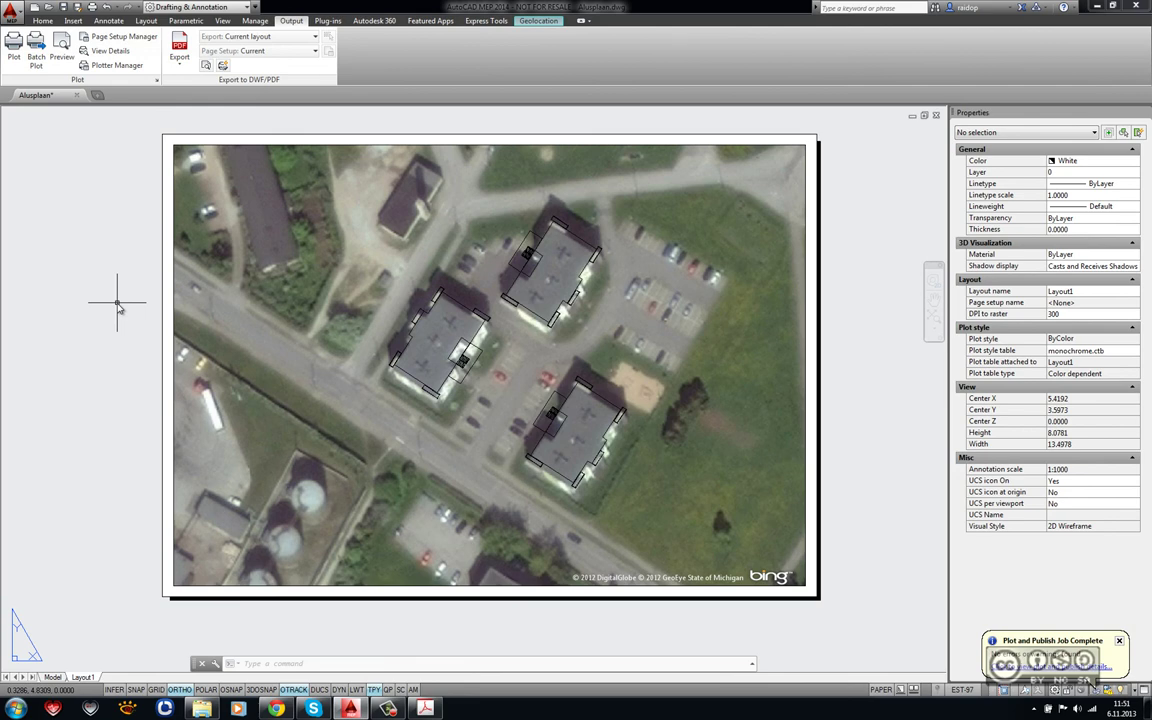
Step: Switch to the Model tab to view the three 3D buildings on the Keila aerial map
{"action": "left_click", "coordinate": [52, 677]}
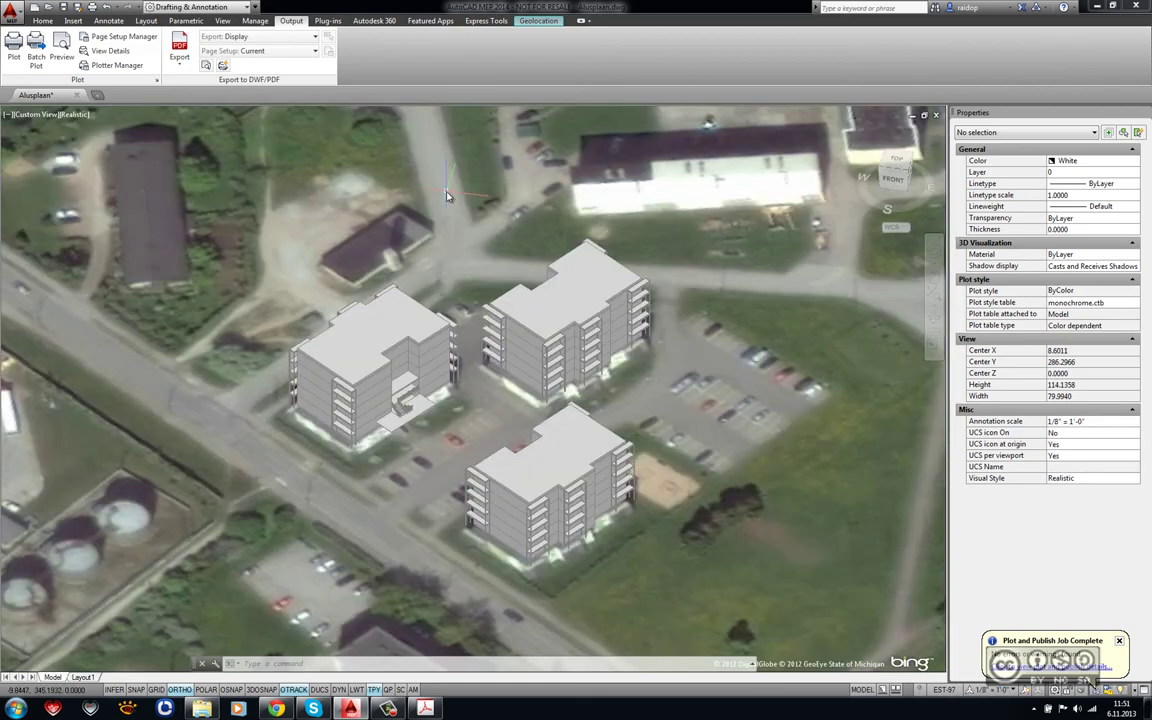